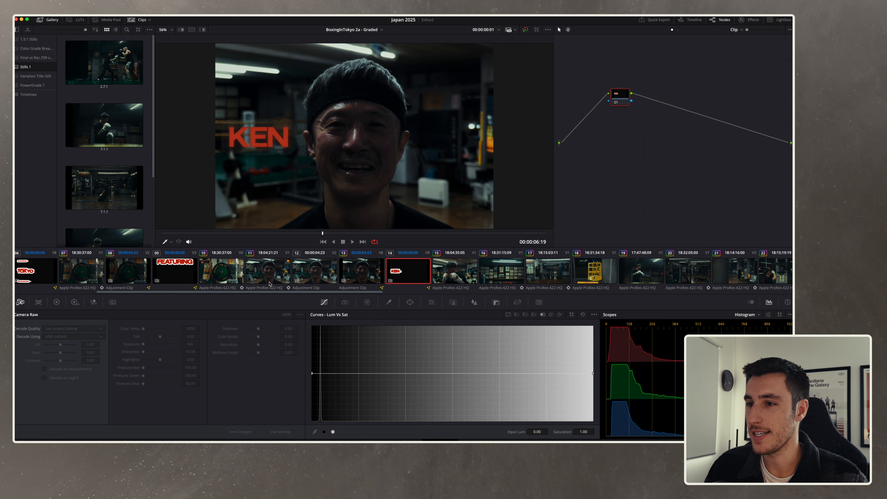
Step: Select clip 11 in the clip strip, then its CST LOG node, and bypass all grades to view the ungraded footage
{"action": "scroll", "coordinate": [247, 284], "scroll_direction": "left", "scroll_amount": 5}
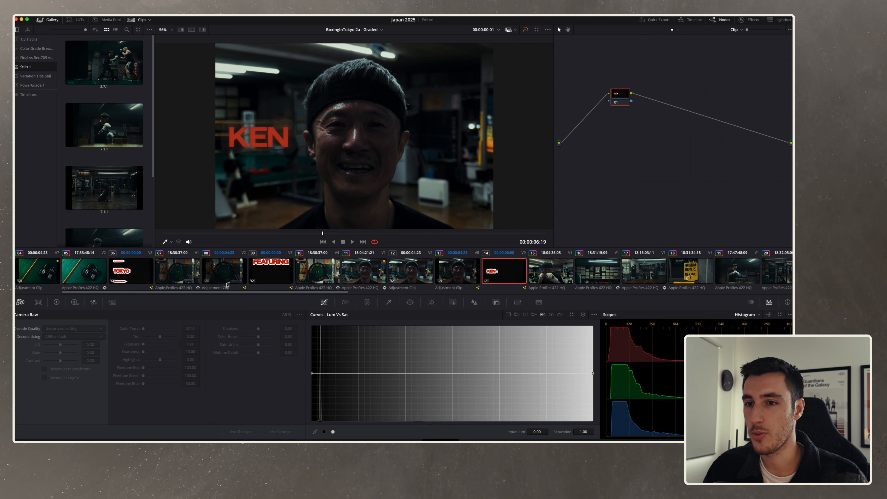
{"action": "scroll", "coordinate": [227, 285], "scroll_direction": "left", "scroll_amount": 5}
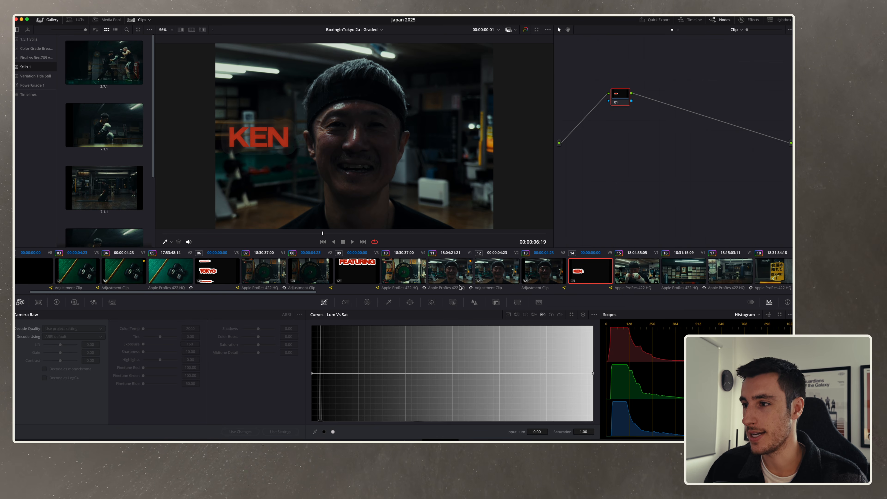
{"action": "scroll", "coordinate": [460, 287], "scroll_direction": "right", "scroll_amount": 2}
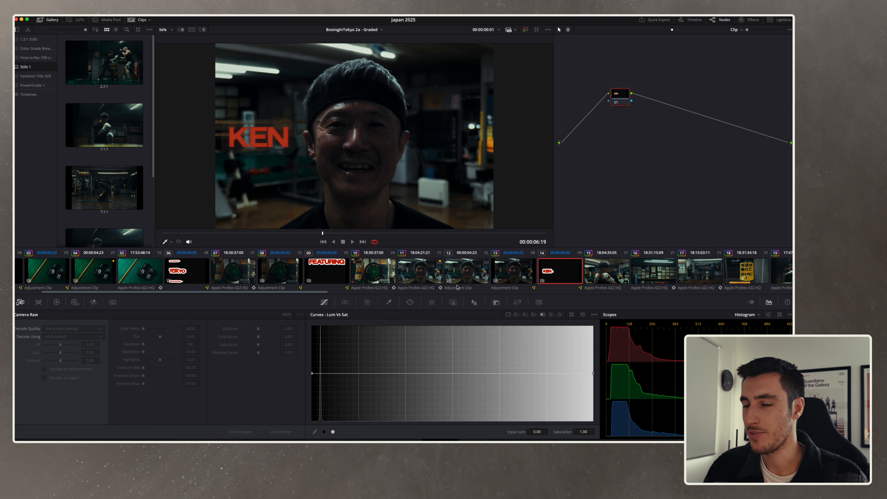
{"action": "left_click", "coordinate": [420, 276]}
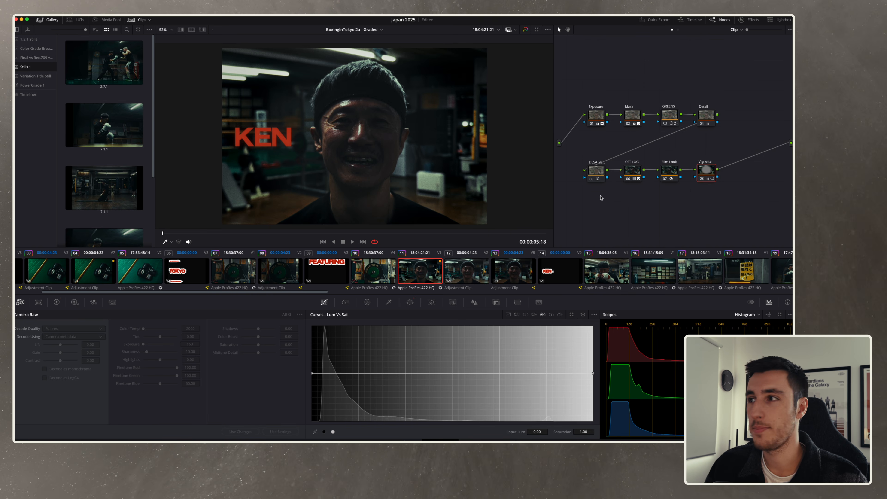
{"action": "left_click", "coordinate": [637, 172]}
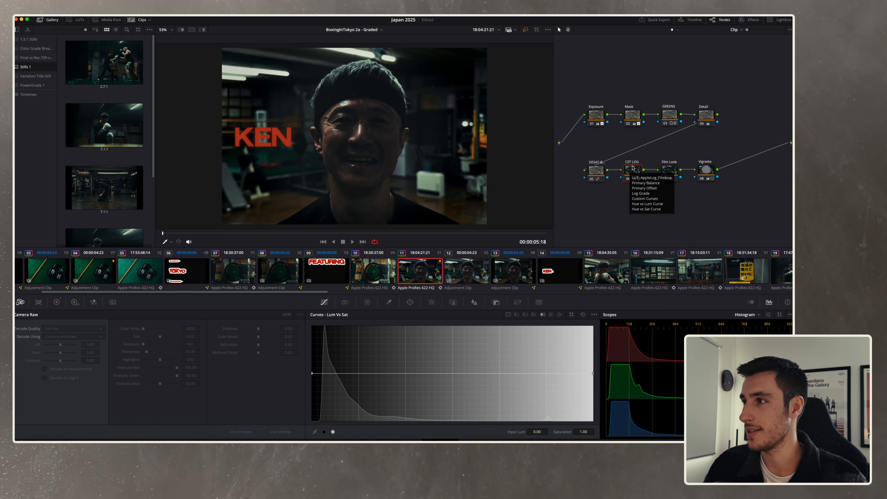
{"action": "key", "text": "shift+d"}
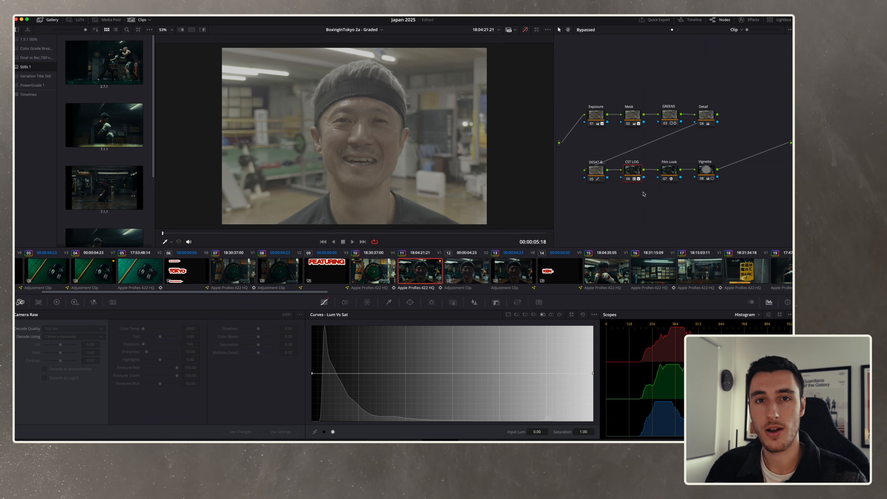
Step: Enable the CST LOG node, then toggle it off and back on to compare the picture with and without it
{"action": "mouse_move", "coordinate": [633, 172]}
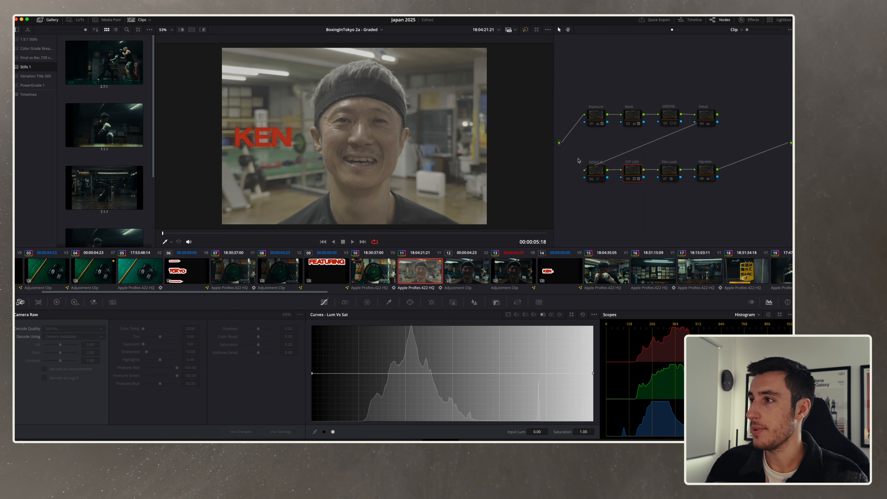
{"action": "left_click", "coordinate": [629, 178]}
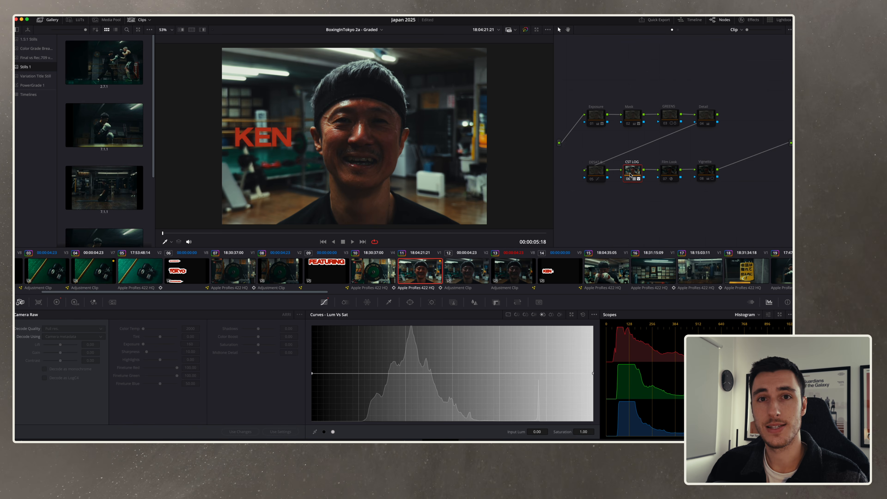
{"action": "mouse_move", "coordinate": [630, 175]}
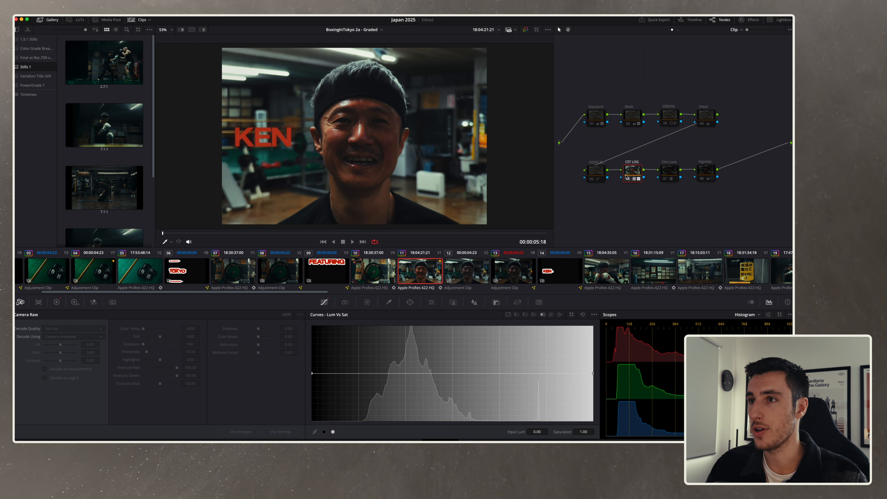
{"action": "key", "text": "super+d"}
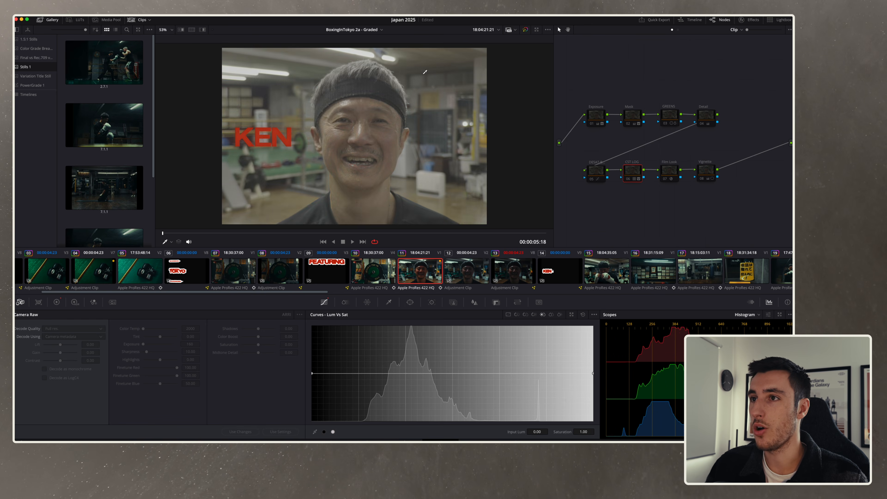
{"action": "key", "text": "super+d"}
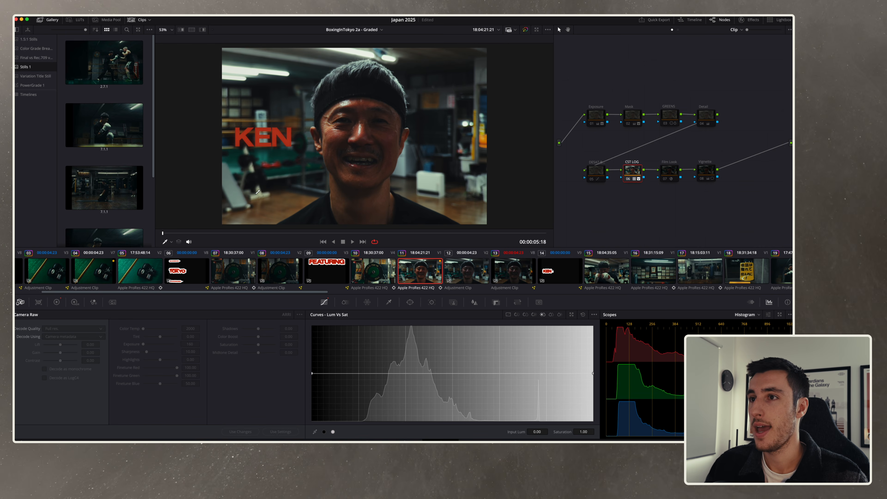
Step: Set the CST LOG node's temperature to 0 for comparison and return it to -300
{"action": "left_click", "coordinate": [56, 302]}
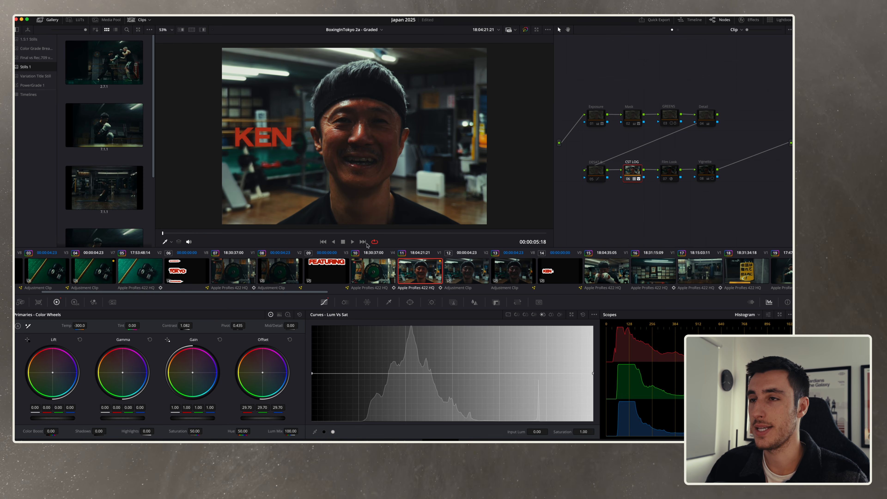
{"action": "left_click", "coordinate": [80, 326]}
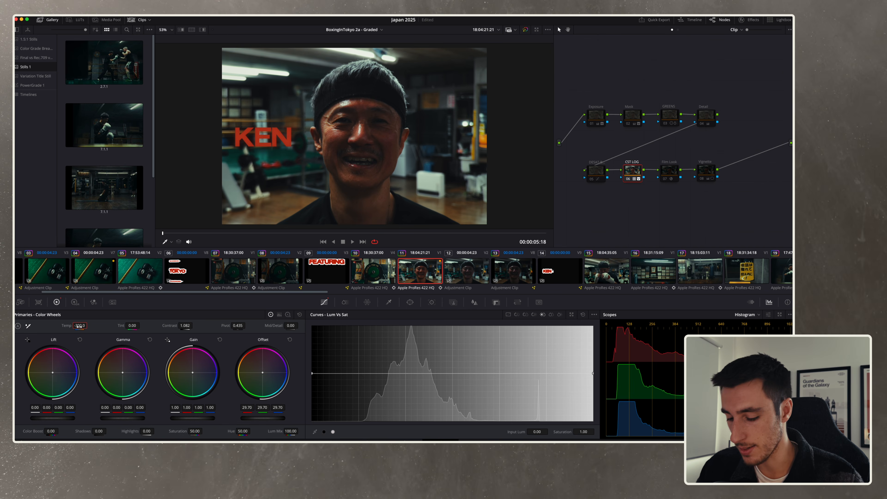
{"action": "type", "text": "0"}
{"action": "key", "text": "Return"}
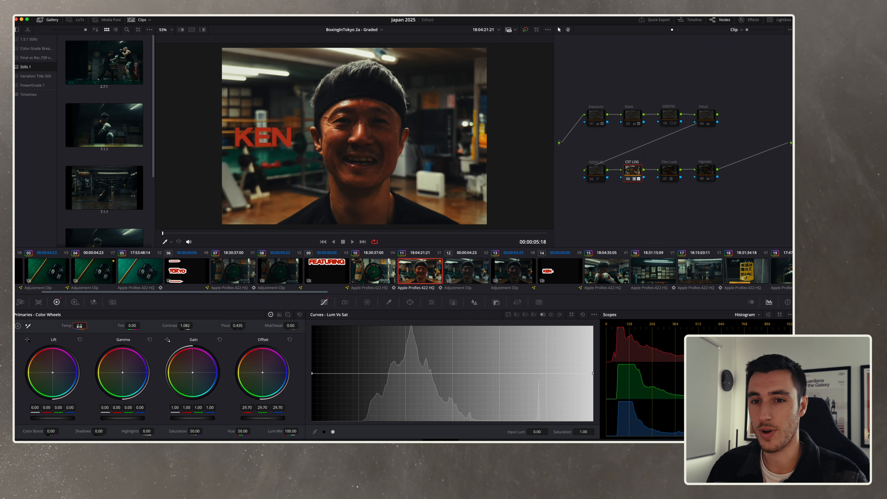
{"action": "left_click_drag", "start_coordinate": [80, 325], "coordinate": [75, 325]}
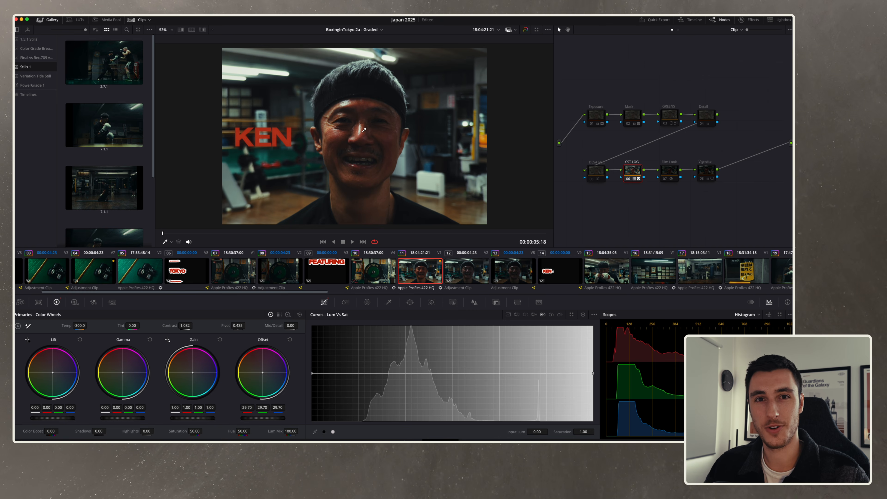
Step: Enable the Exposure node, toggling it several times to compare its effect on the picture and the histogram
{"action": "left_click", "coordinate": [597, 118]}
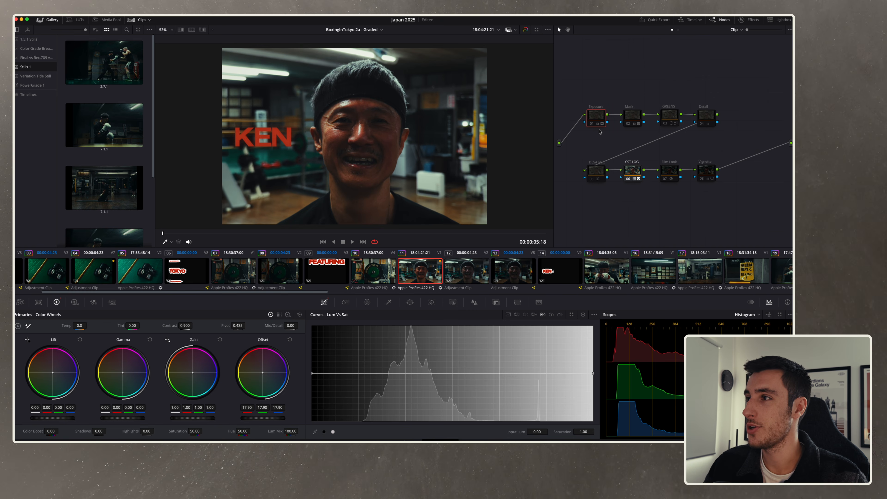
{"action": "mouse_move", "coordinate": [598, 123]}
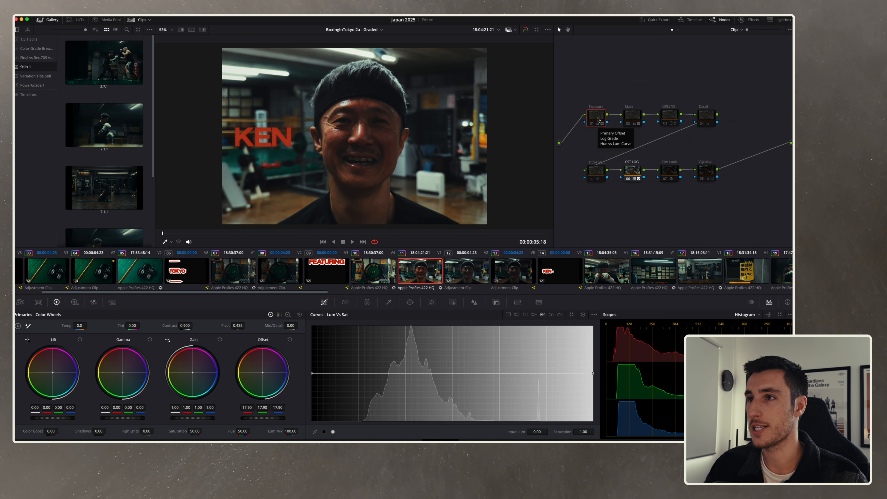
{"action": "key", "text": "ctrl+d"}
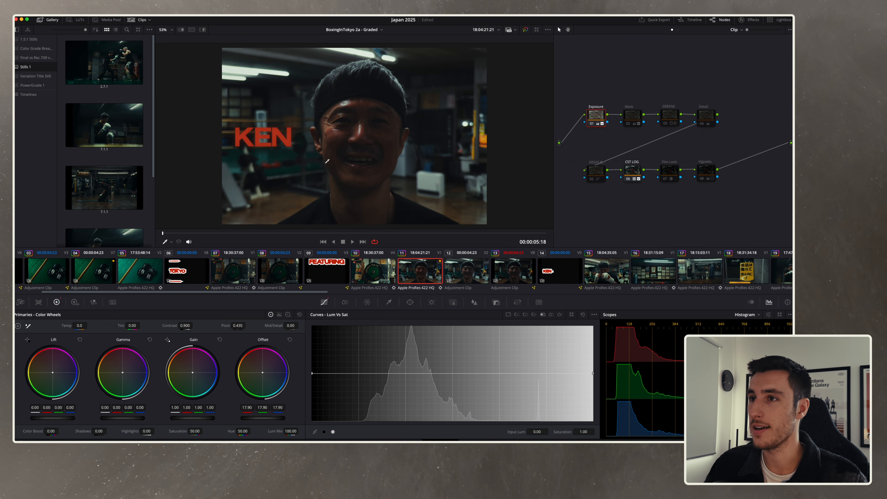
{"action": "key", "text": "ctrl+d"}
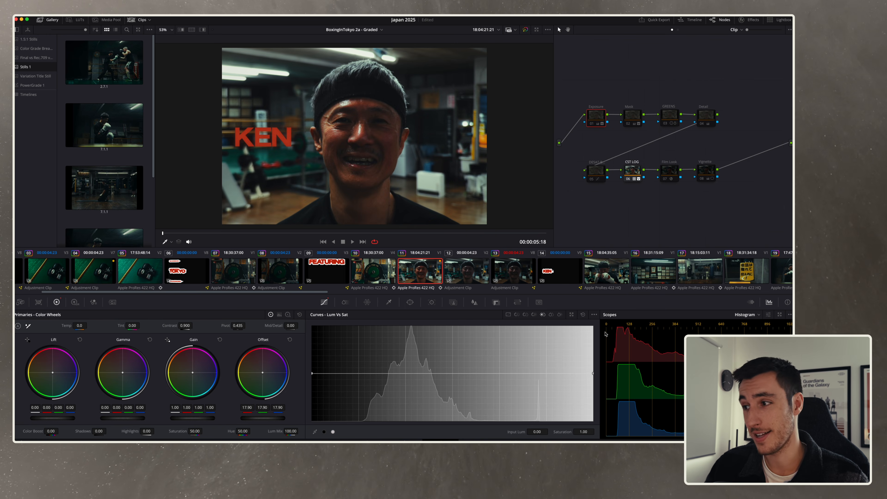
{"action": "key", "text": "ctrl+d"}
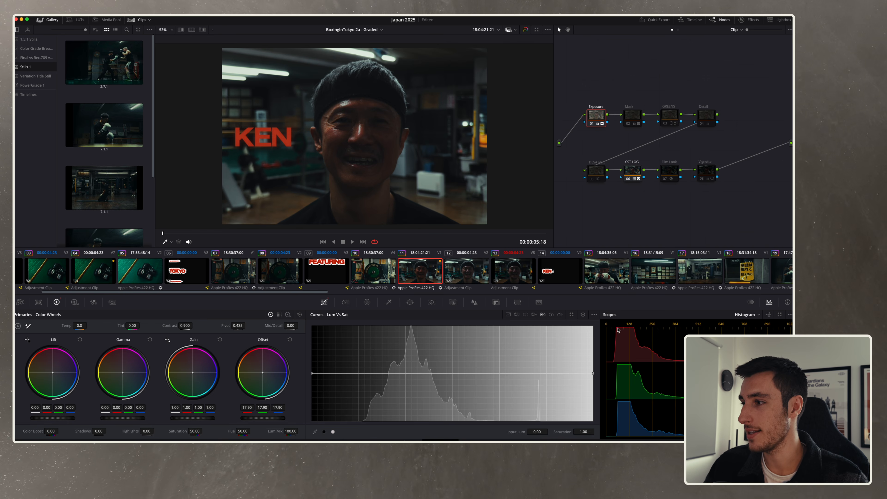
{"action": "key", "text": "ctrl+d"}
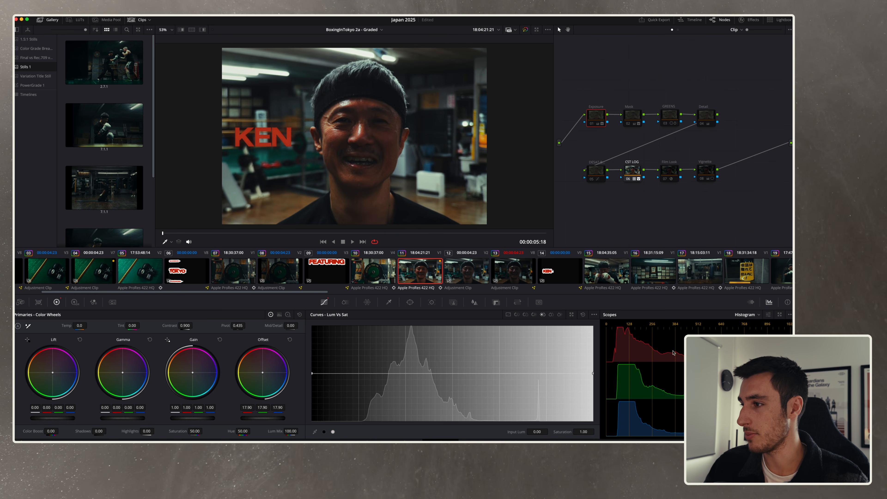
{"action": "key", "text": "ctrl+d"}
Step: Switch the scope to Waveform and move the Exposure node's Hue Vs Lum curve point to input hue 303.40 with lum gain 1.37
{"action": "left_click", "coordinate": [745, 315]}
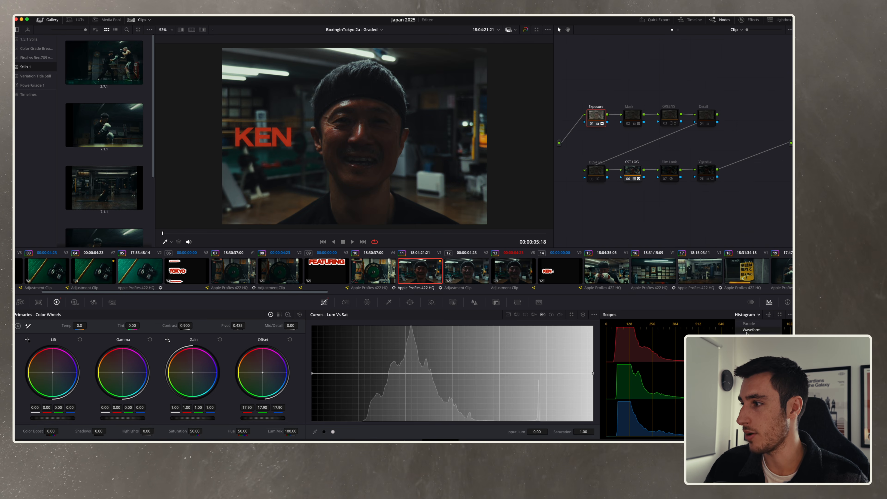
{"action": "left_click", "coordinate": [750, 330]}
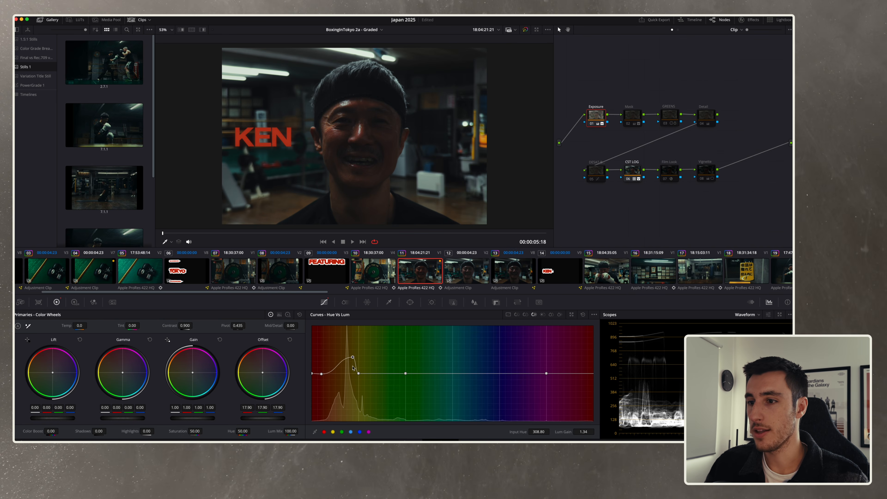
{"action": "left_click_drag", "start_coordinate": [354, 360], "coordinate": [349, 356]}
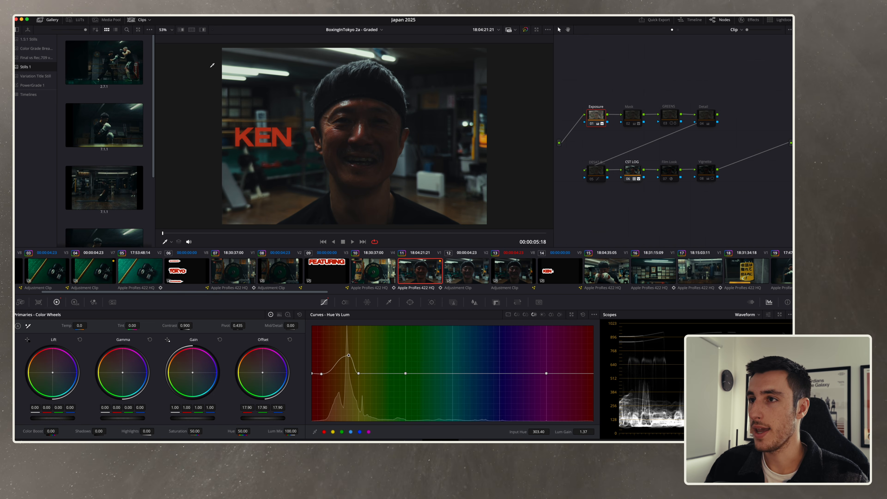
Step: Enable the Mask node, toggling it to compare its effect and checking back against the Exposure node's settings
{"action": "left_click", "coordinate": [632, 115]}
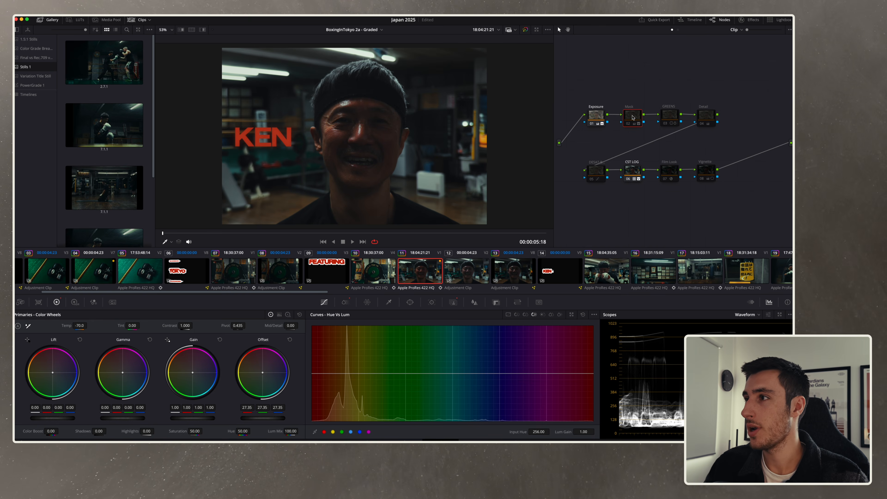
{"action": "key", "text": "ctrl+d"}
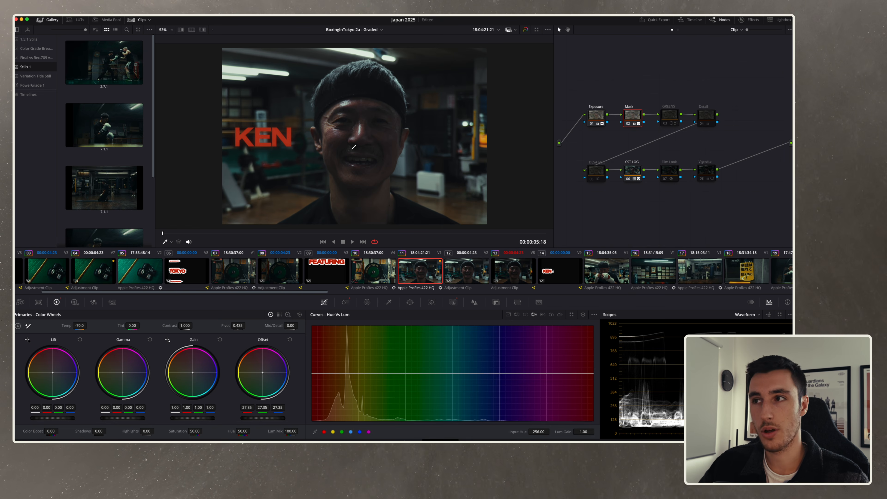
{"action": "key", "text": "ctrl+d"}
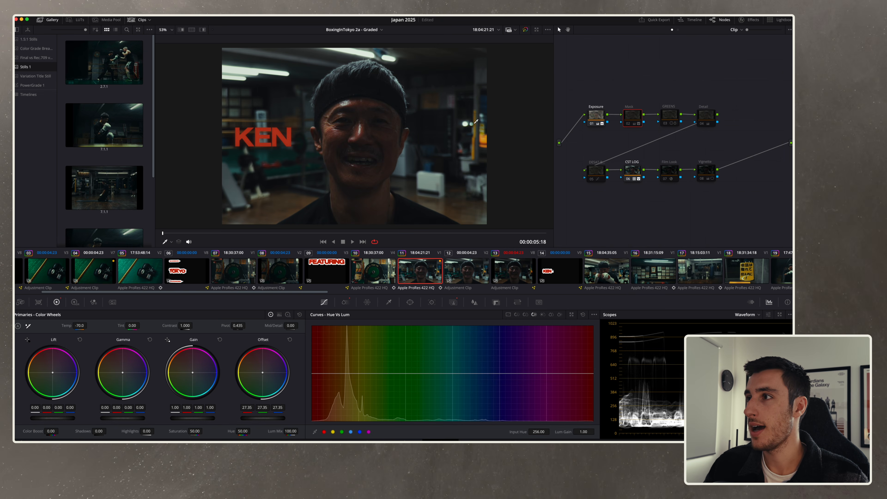
{"action": "left_click", "coordinate": [593, 117]}
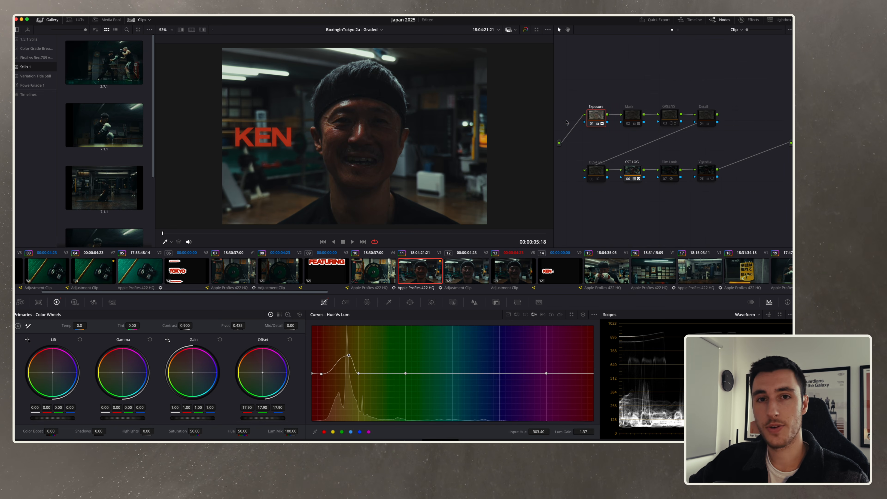
{"action": "left_click", "coordinate": [633, 118]}
{"action": "key", "text": "ctrl+d"}
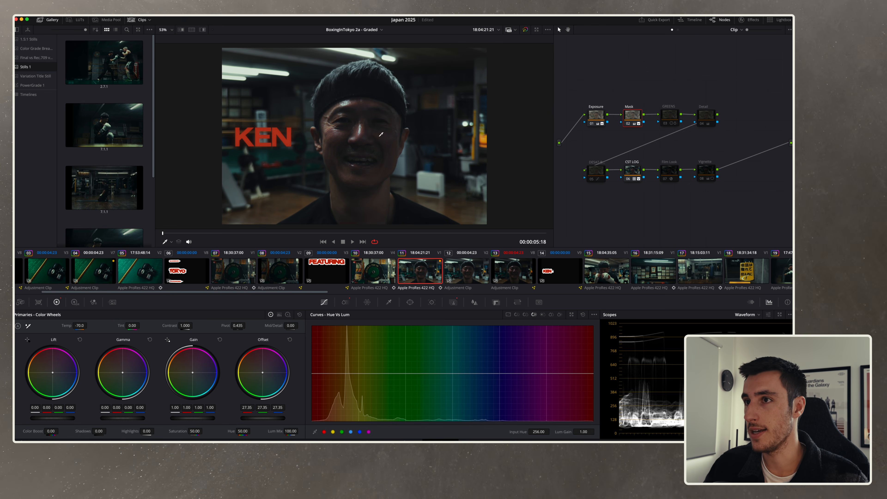
Step: Inspect the Mask node's Magic Mask at a different frame of the clip, showing and hiding the mask overlay
{"action": "left_click", "coordinate": [453, 302]}
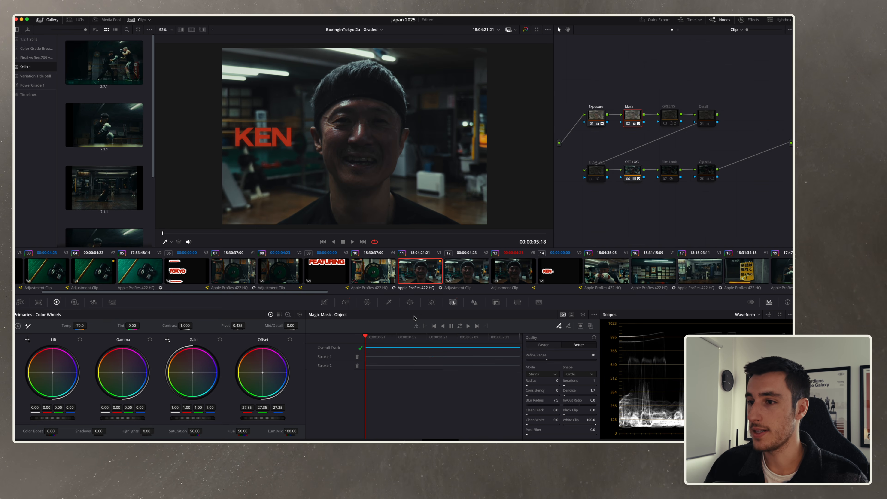
{"action": "left_click_drag", "start_coordinate": [367, 335], "coordinate": [434, 336]}
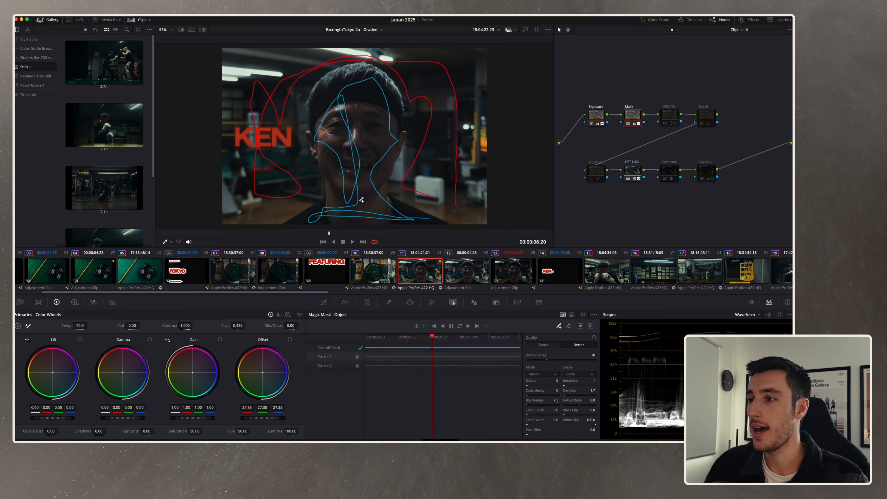
{"action": "left_click", "coordinate": [590, 326]}
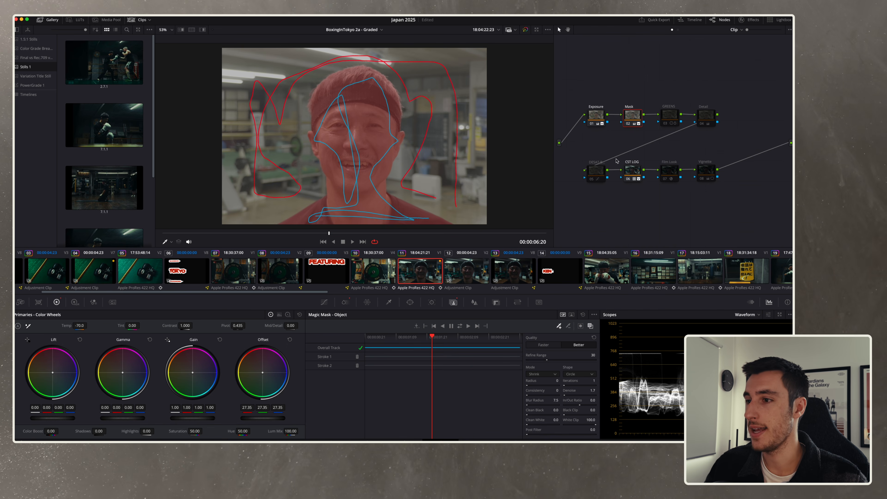
{"action": "mouse_move", "coordinate": [432, 337]}
{"action": "left_mouse_down"}
{"action": "mouse_move", "coordinate": [491, 339]}
{"action": "mouse_move", "coordinate": [372, 340]}
{"action": "mouse_move", "coordinate": [495, 340]}
{"action": "mouse_move", "coordinate": [410, 340]}
{"action": "mouse_move", "coordinate": [489, 342]}
{"action": "mouse_move", "coordinate": [434, 340]}
{"action": "left_mouse_up"}
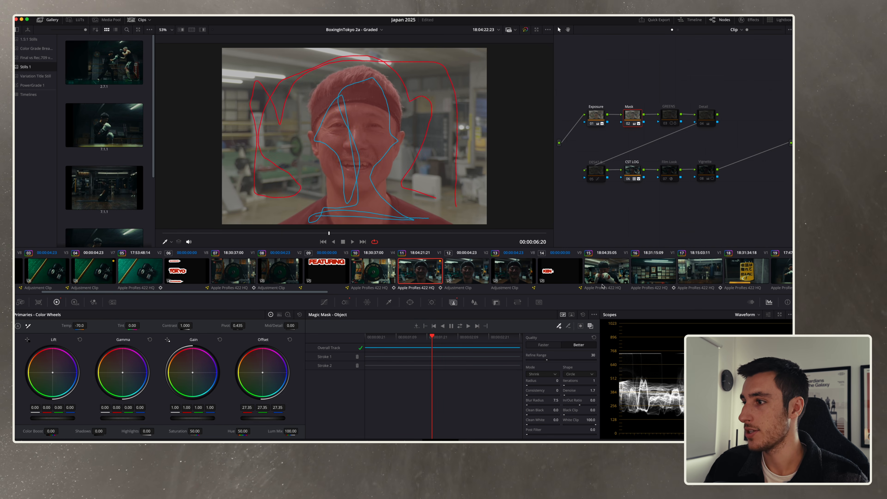
{"action": "left_click", "coordinate": [590, 327]}
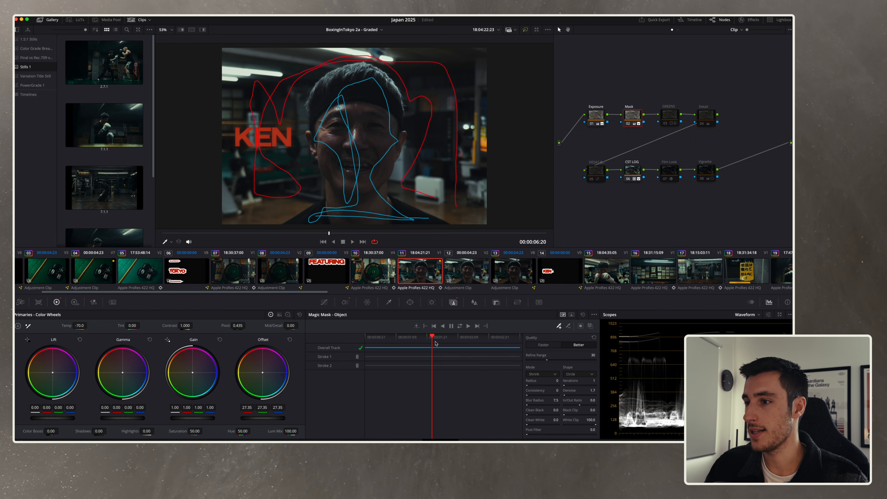
{"action": "left_click_drag", "start_coordinate": [435, 342], "coordinate": [429, 341]}
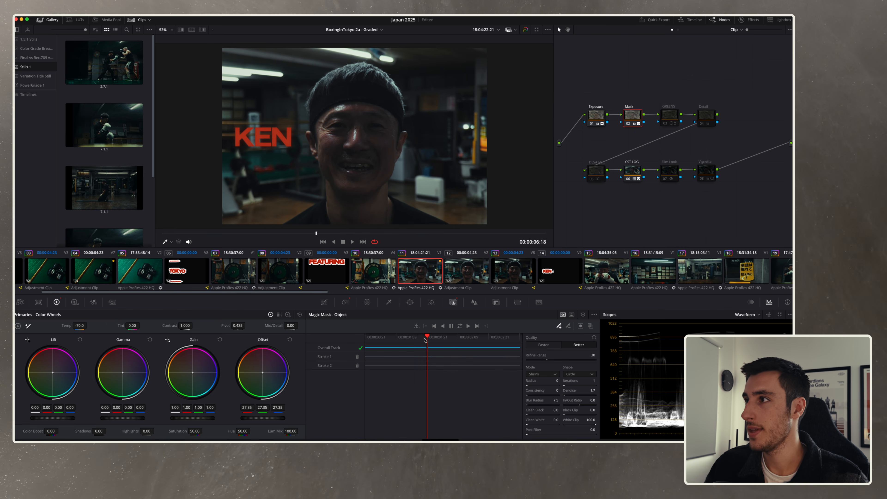
Step: Examine the GREENS node's ColorSlice adjustments, toggling the node repeatedly to compare its effect on the picture
{"action": "left_click", "coordinate": [671, 117]}
{"action": "left_click", "coordinate": [632, 118]}
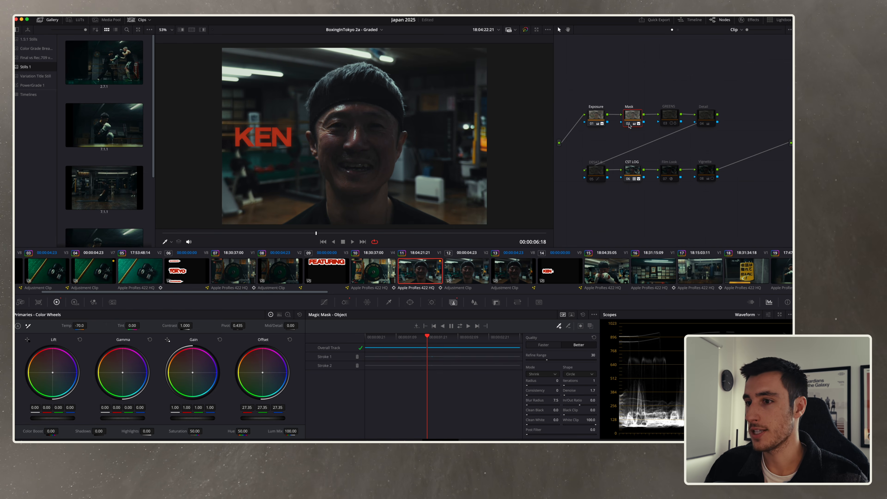
{"action": "left_click", "coordinate": [345, 302]}
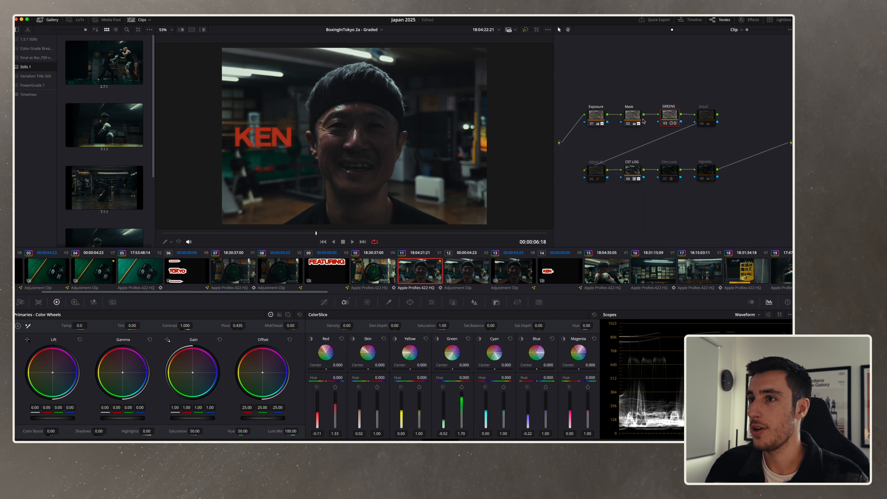
{"action": "key", "text": "ctrl+d"}
{"action": "key", "text": "ctrl+d"}
{"action": "key", "text": "ctrl+d"}
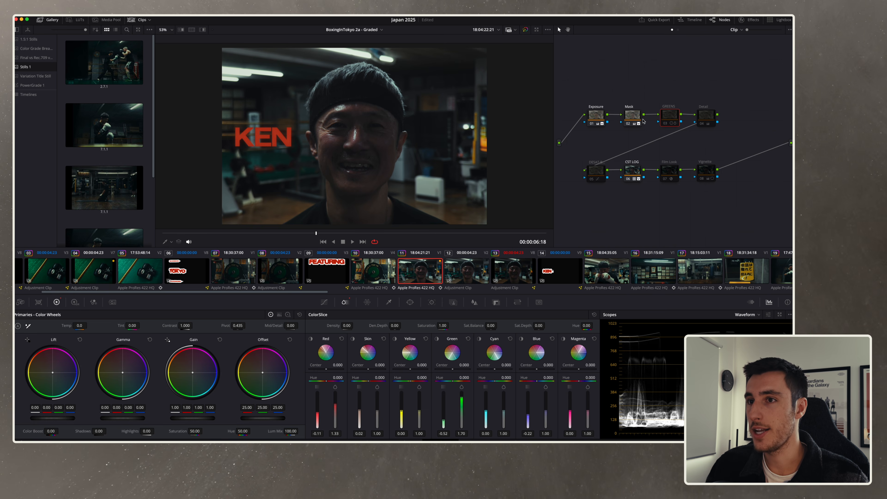
{"action": "key", "text": "ctrl+d"}
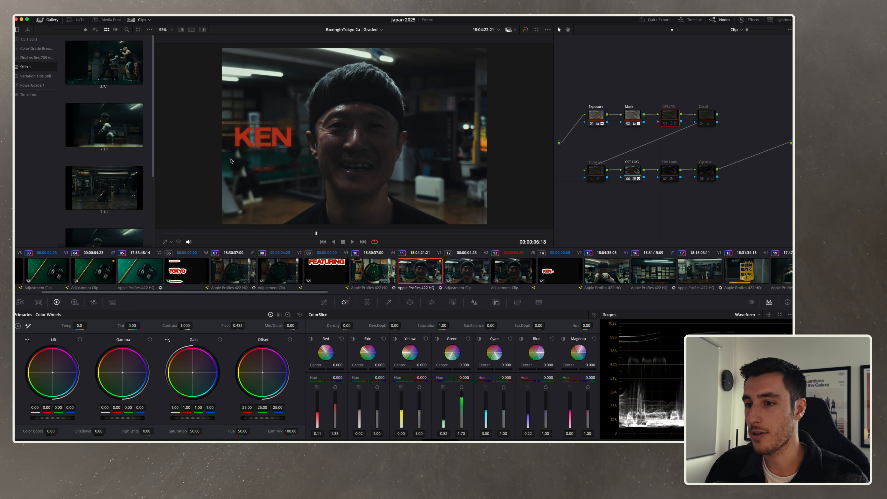
{"action": "key", "text": "ctrl+d"}
{"action": "key", "text": "ctrl+d"}
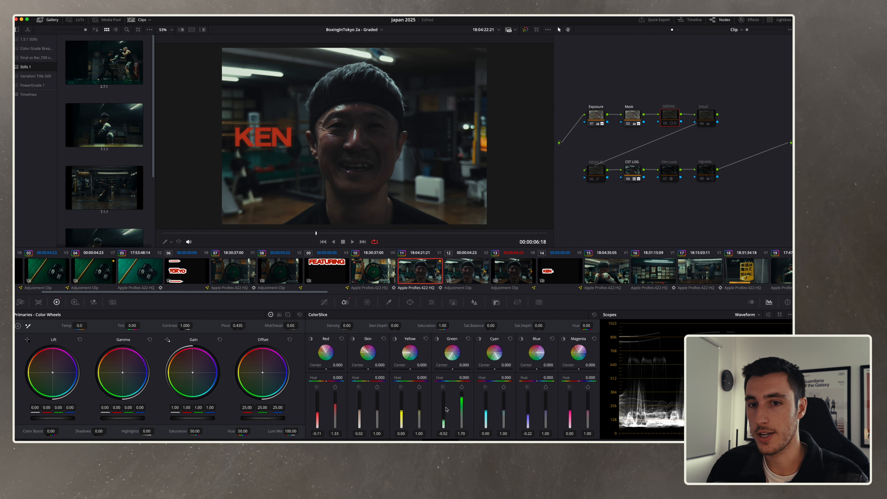
Step: Check the GREENS node's Hue Vs Hue curve, return to its ColorSlice settings and leave the node enabled after comparing
{"action": "left_click", "coordinate": [325, 302]}
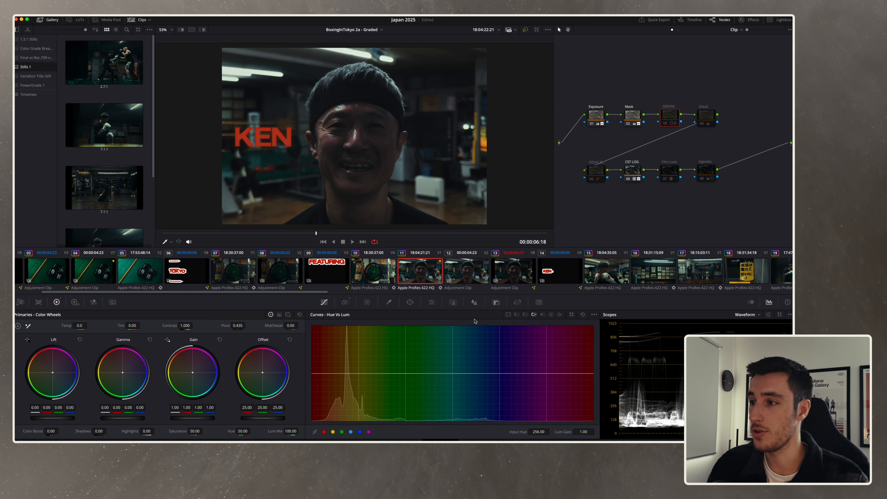
{"action": "left_click", "coordinate": [517, 315]}
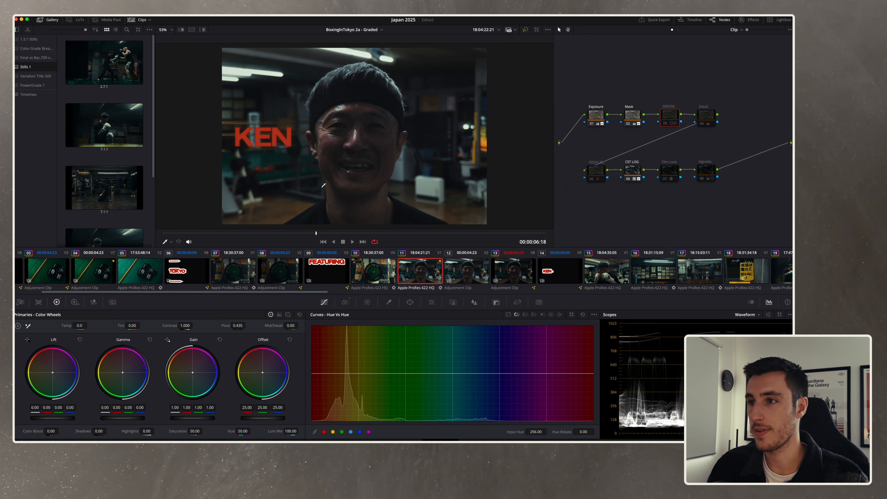
{"action": "left_click", "coordinate": [346, 301]}
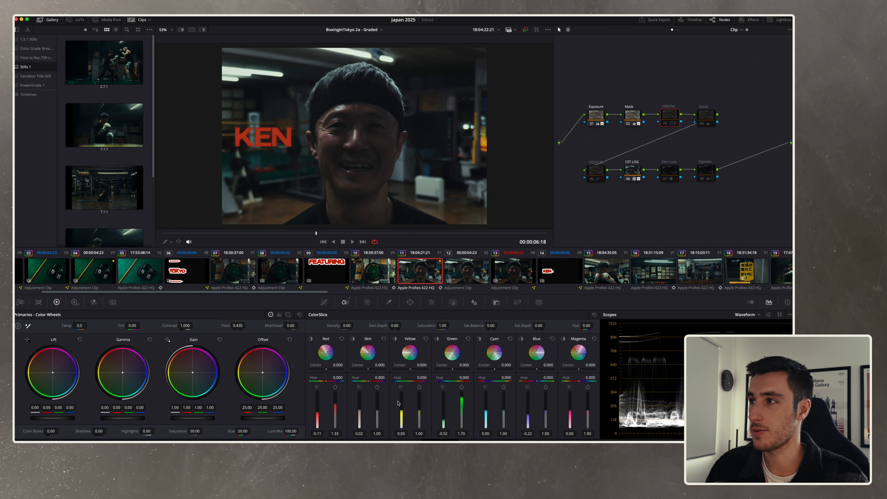
{"action": "key", "text": "ctrl+d"}
{"action": "key", "text": "ctrl+d"}
{"action": "key", "text": "ctrl+d"}
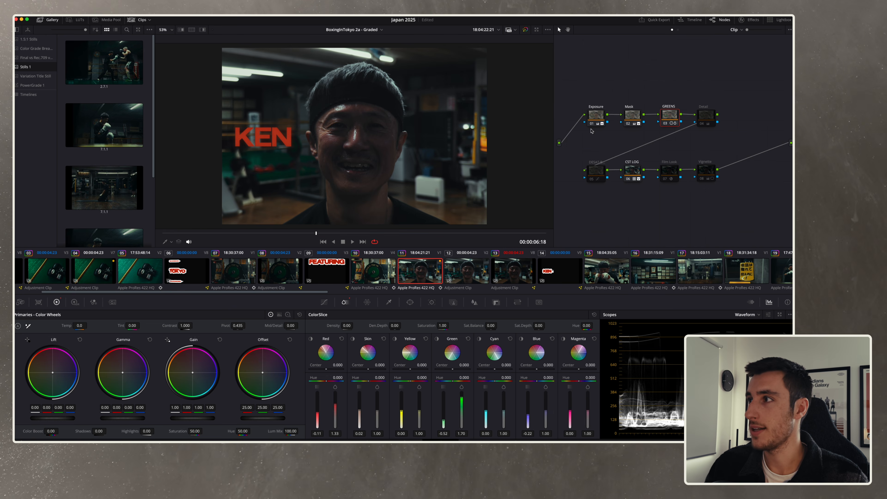
Step: Enable the Detail node and toggle it to compare its effect on a close-up of the man's nose and eyes
{"action": "left_click", "coordinate": [709, 117]}
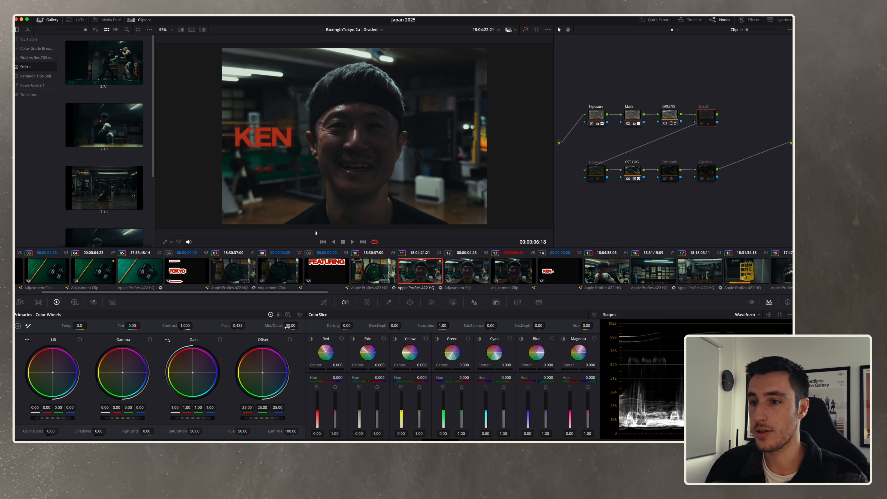
{"action": "key", "text": "ctrl+d"}
{"action": "scroll", "coordinate": [379, 157], "scroll_direction": "up", "scroll_amount": 2}
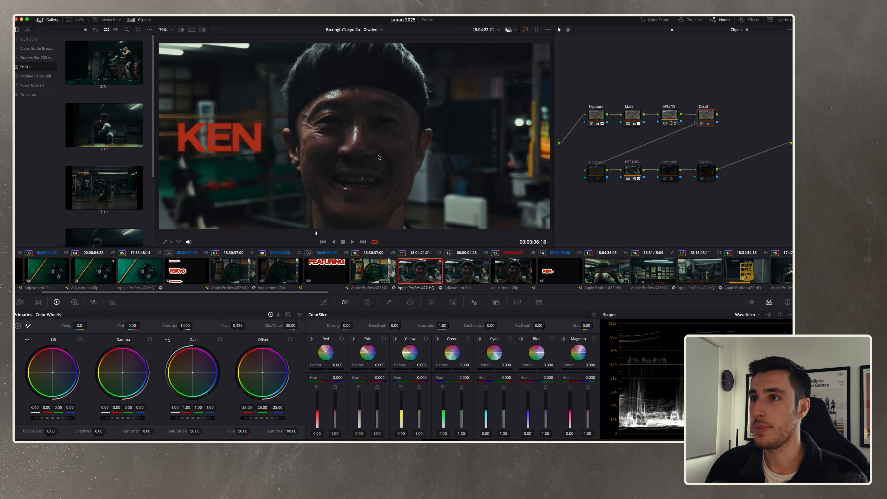
{"action": "scroll", "coordinate": [378, 157], "scroll_direction": "up", "scroll_amount": 5}
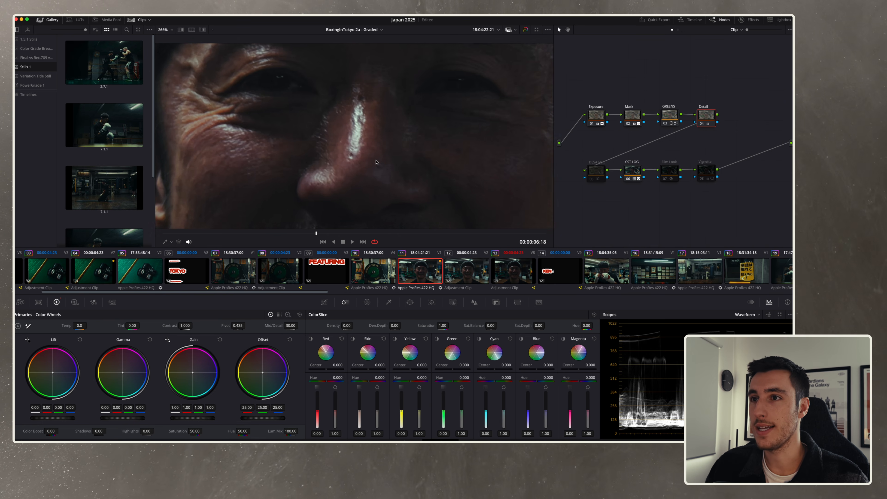
{"action": "scroll", "coordinate": [376, 162], "scroll_direction": "down", "scroll_amount": 2}
{"action": "scroll", "coordinate": [375, 163], "scroll_direction": "up", "scroll_amount": 1}
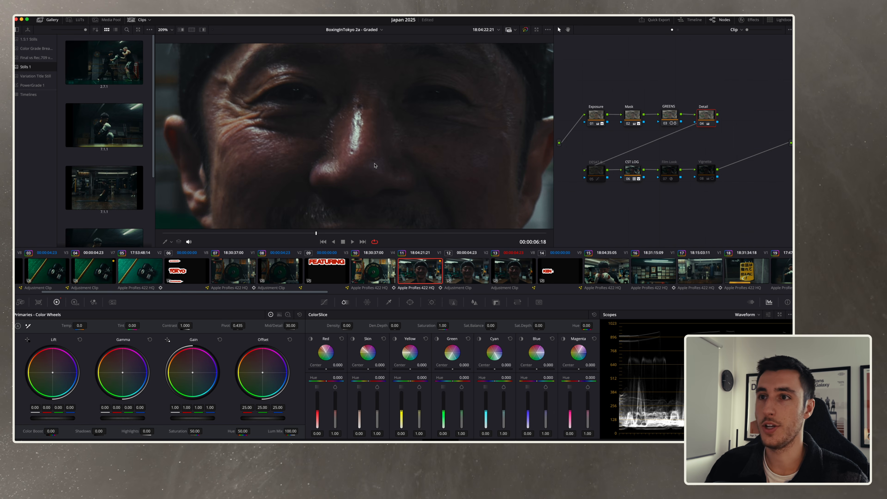
{"action": "scroll", "coordinate": [375, 165], "scroll_direction": "up", "scroll_amount": 2}
{"action": "key", "text": "ctrl+d"}
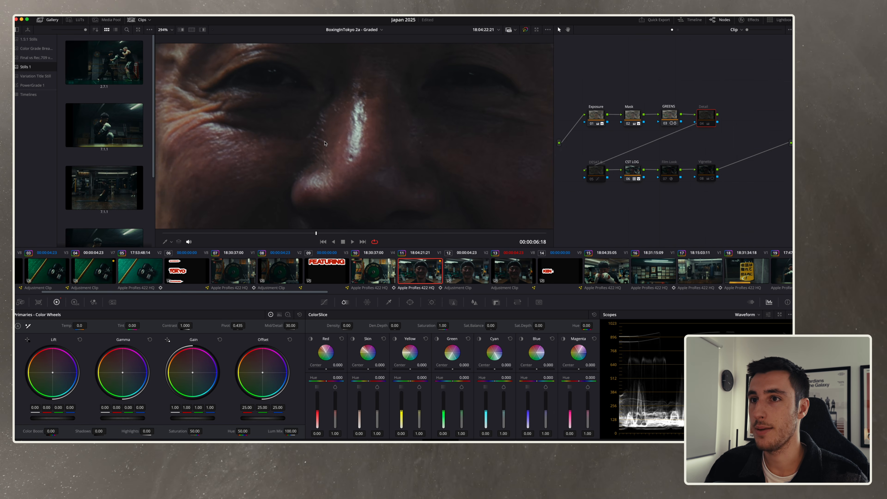
{"action": "key", "text": "ctrl+d"}
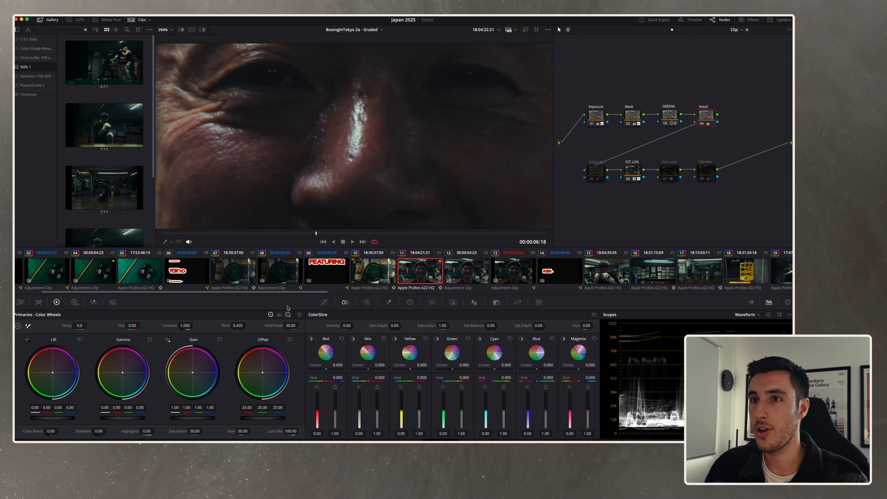
{"action": "key", "text": "ctrl+d"}
{"action": "key", "text": "ctrl+d"}
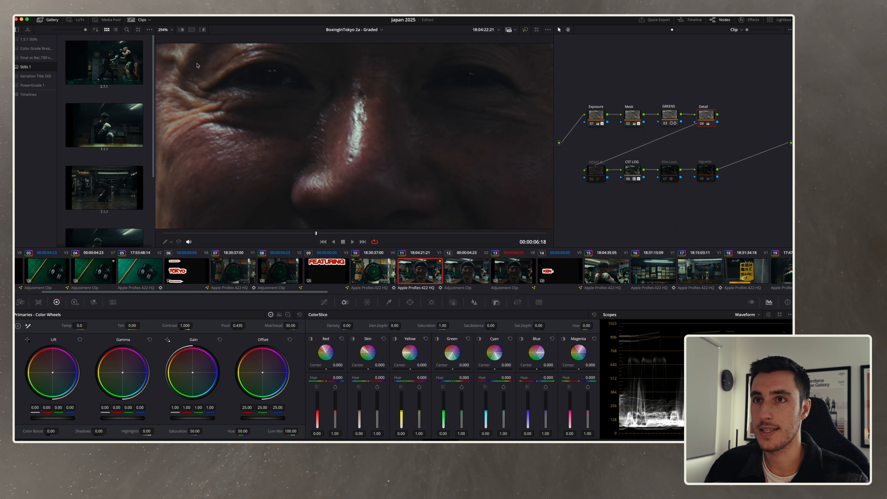
Step: Compare the picture around the man's mouth with the Detail node off and on, and return to the full frame
{"action": "scroll", "coordinate": [327, 162], "scroll_direction": "down", "scroll_amount": 6}
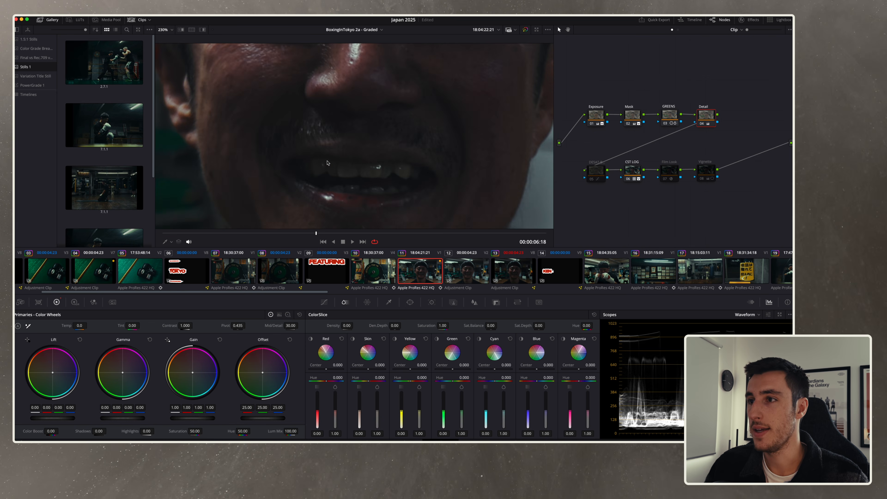
{"action": "scroll", "coordinate": [327, 162], "scroll_direction": "down", "scroll_amount": 3}
{"action": "key", "text": "ctrl+d"}
{"action": "key", "text": "ctrl+d"}
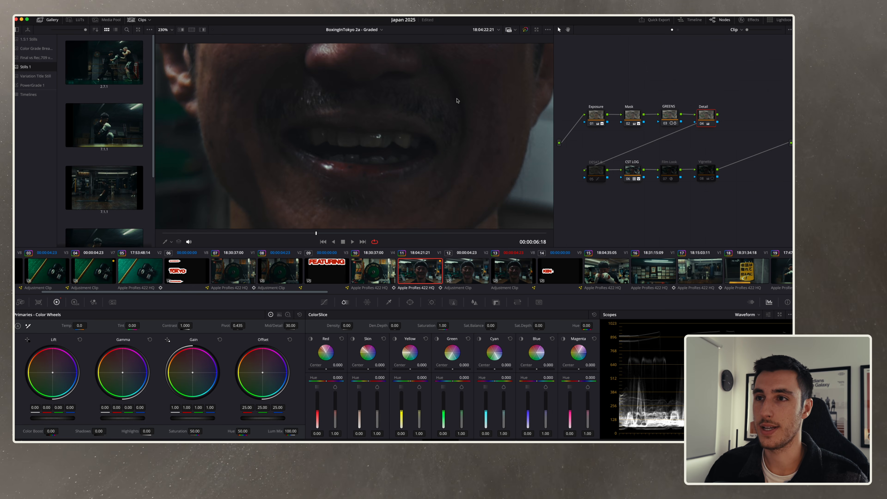
{"action": "scroll", "coordinate": [457, 101], "scroll_direction": "down", "scroll_amount": 2}
{"action": "scroll", "coordinate": [431, 116], "scroll_direction": "down", "scroll_amount": 2}
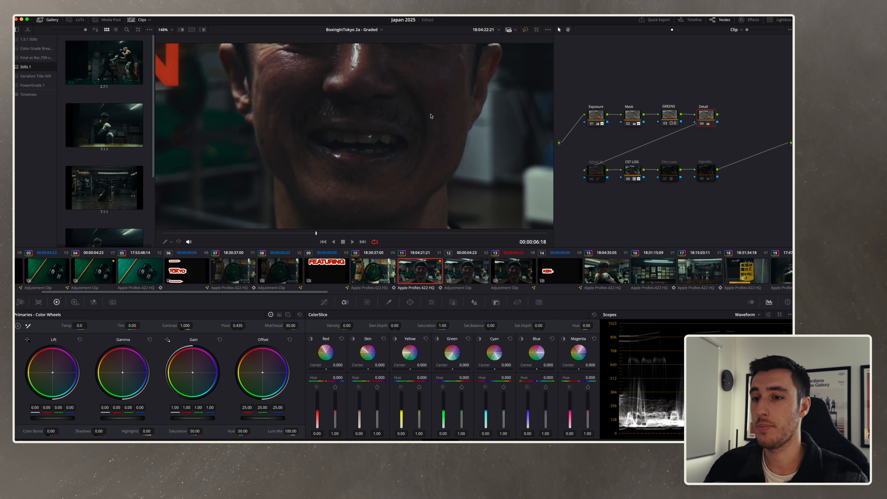
{"action": "scroll", "coordinate": [390, 112], "scroll_direction": "down", "scroll_amount": 1}
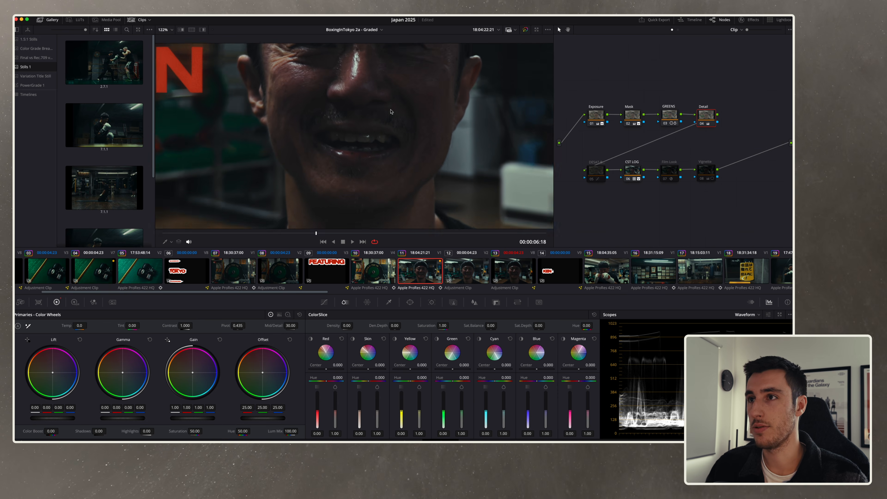
{"action": "scroll", "coordinate": [390, 111], "scroll_direction": "down", "scroll_amount": 2}
{"action": "scroll", "coordinate": [393, 112], "scroll_direction": "down", "scroll_amount": 2}
Step: Enable the DESAT node, toggling it to compare its effect, and show its Hue Vs Sat curve
{"action": "left_click", "coordinate": [596, 171]}
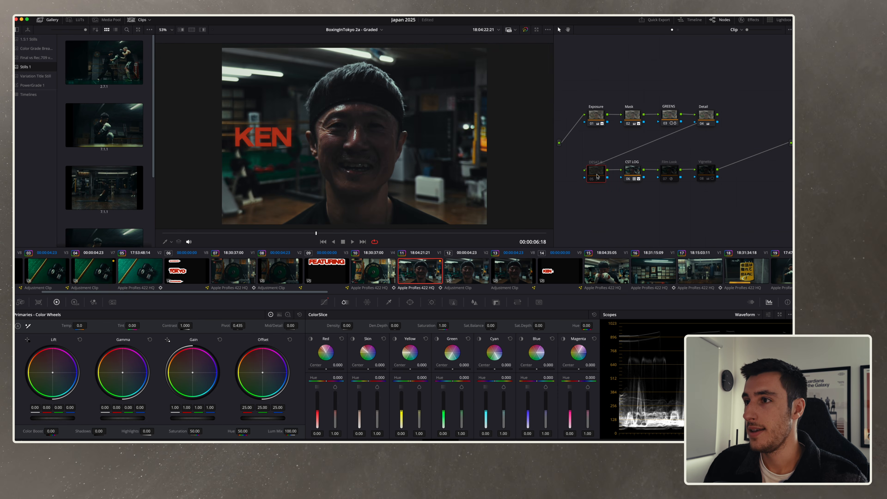
{"action": "left_click", "coordinate": [596, 177]}
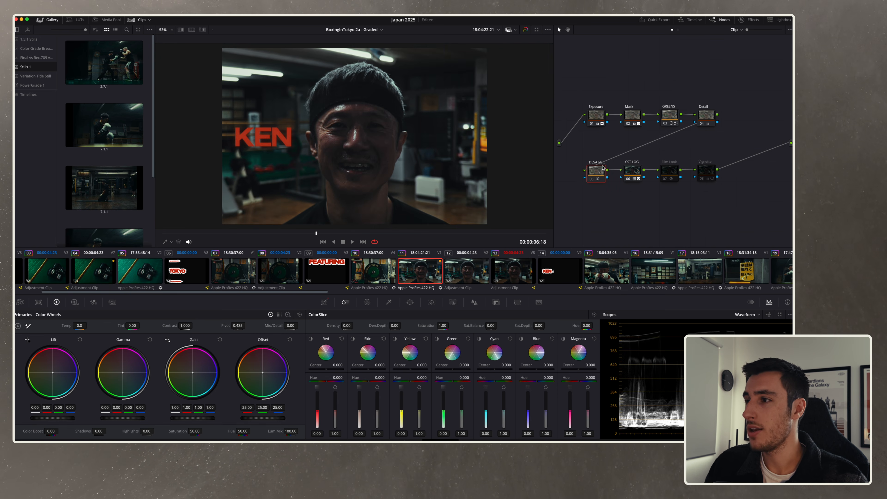
{"action": "left_click", "coordinate": [596, 178]}
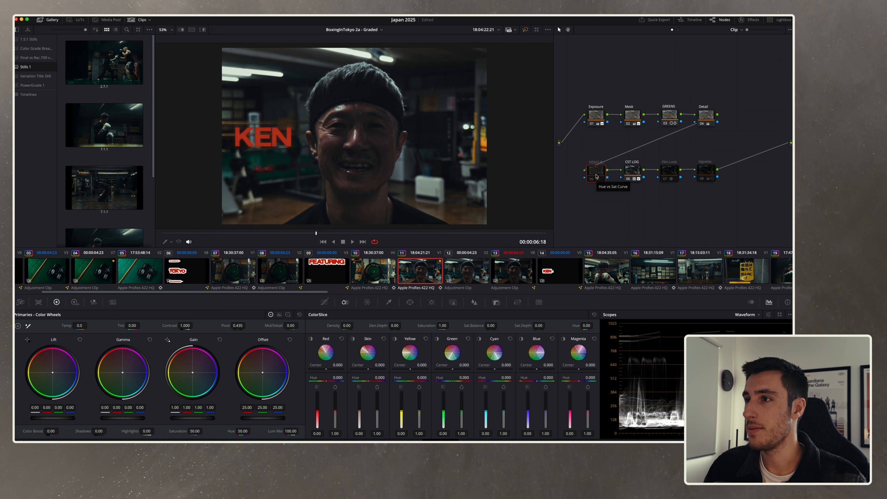
{"action": "key", "text": "super+d"}
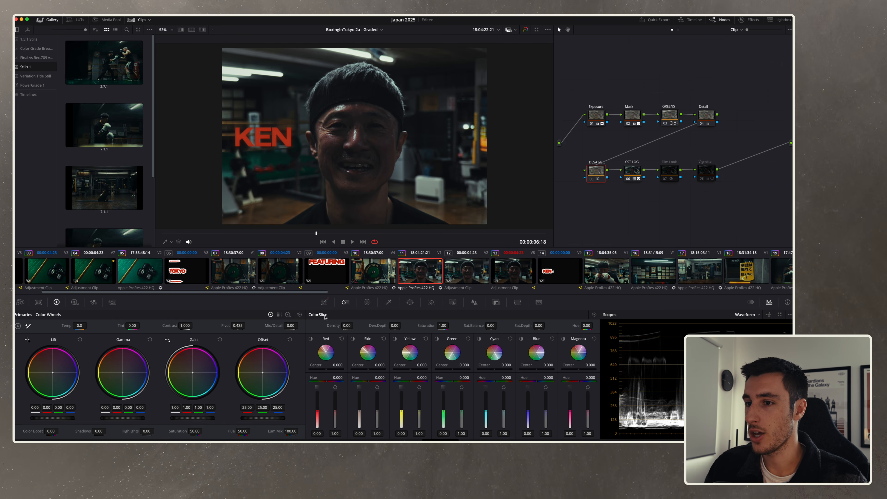
{"action": "left_click", "coordinate": [324, 302]}
{"action": "left_click", "coordinate": [525, 315]}
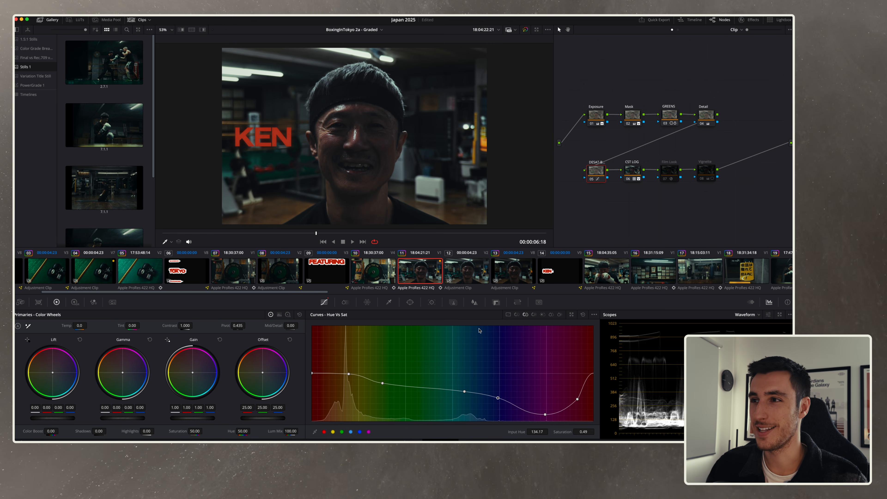
Step: Enable the Film Look node and show its Film Look Creator settings, widening the node graph so that all nodes fit
{"action": "left_click", "coordinate": [633, 171]}
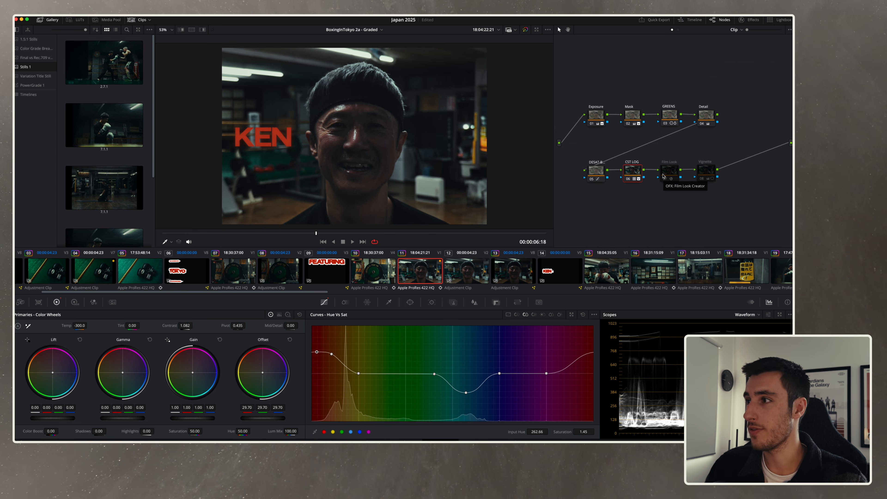
{"action": "left_click", "coordinate": [675, 171]}
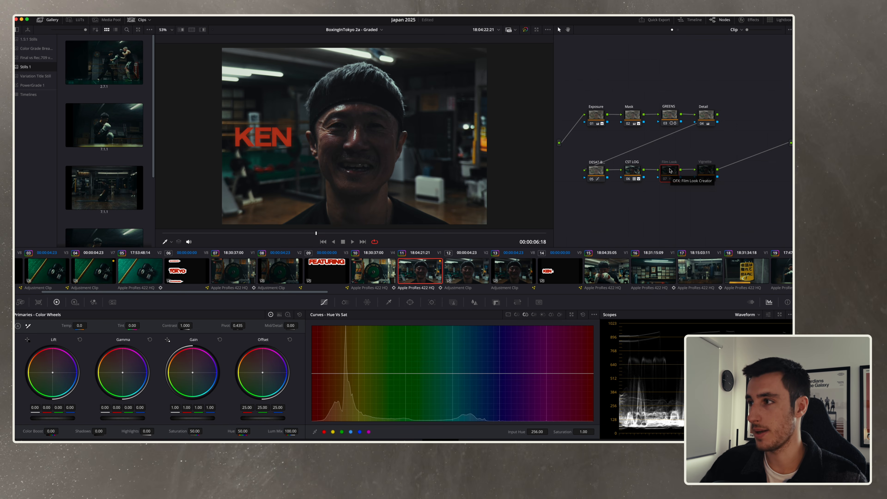
{"action": "key", "text": "ctrl+d"}
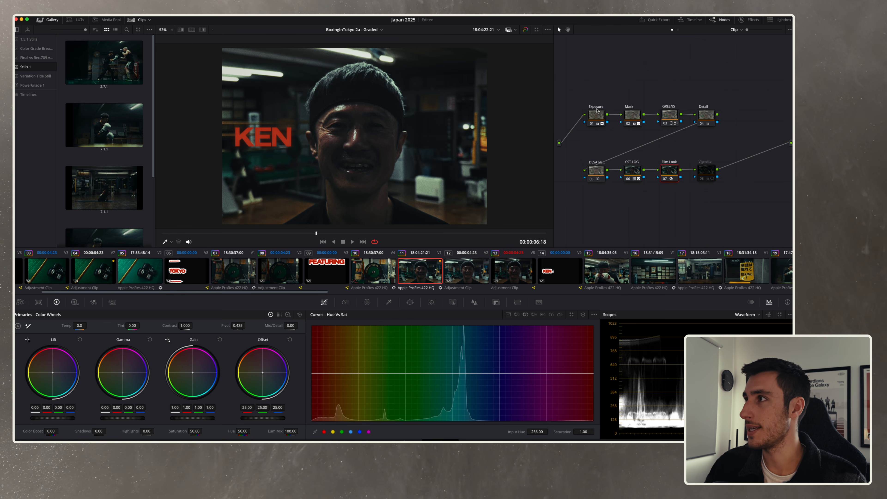
{"action": "left_click", "coordinate": [749, 19]}
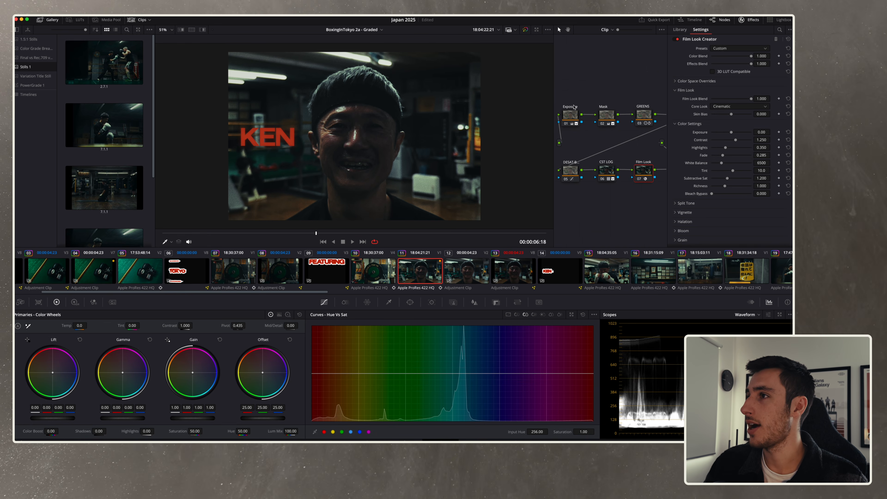
{"action": "left_click_drag", "start_coordinate": [554, 91], "coordinate": [496, 97]}
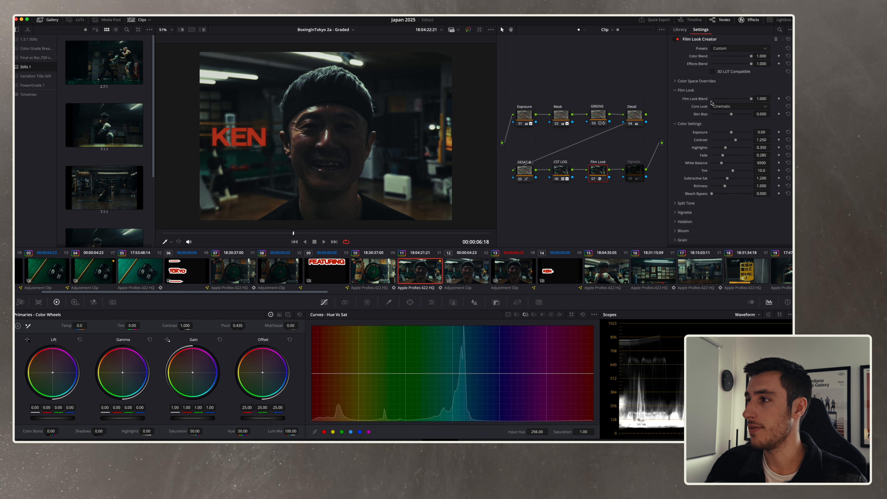
Step: Review the Film Look Creator's Color Settings, Split Tone, Vignette, Halation, Bloom and Grain parameters
{"action": "scroll", "coordinate": [702, 76], "scroll_direction": "down", "scroll_amount": 2}
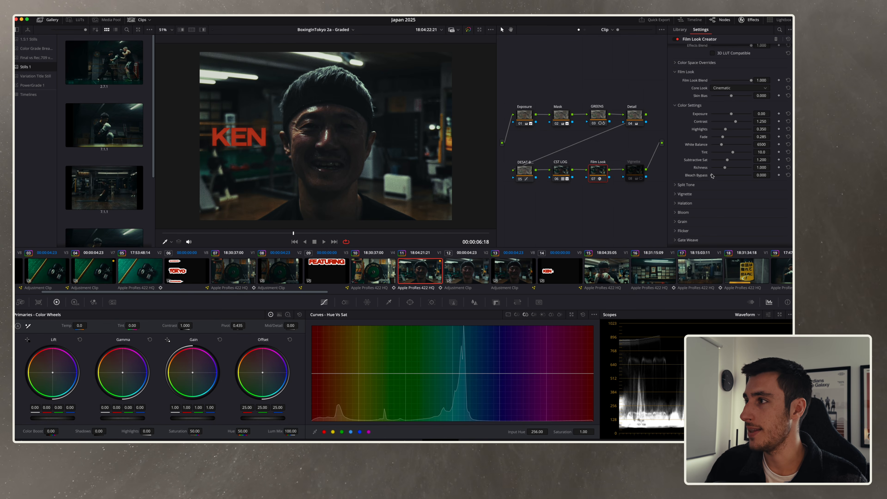
{"action": "scroll", "coordinate": [733, 142], "scroll_direction": "down", "scroll_amount": 2}
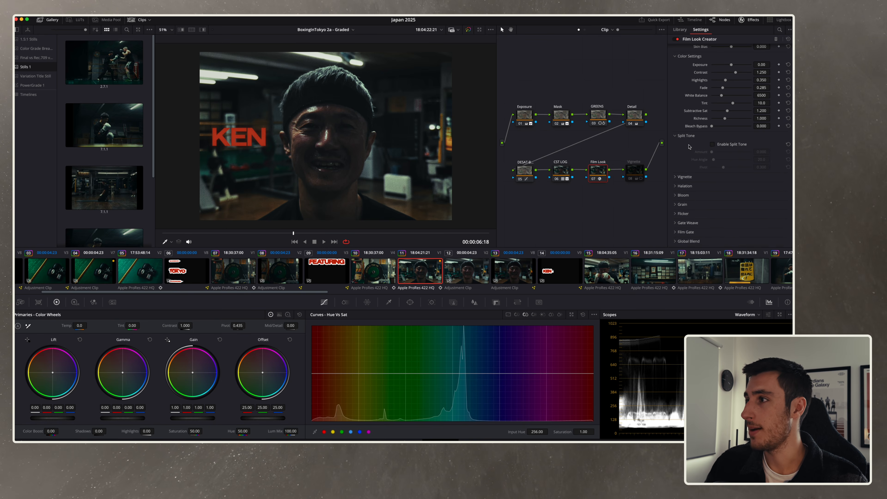
{"action": "left_click", "coordinate": [686, 135]}
{"action": "left_click", "coordinate": [684, 177]}
{"action": "scroll", "coordinate": [722, 171], "scroll_direction": "down", "scroll_amount": 2}
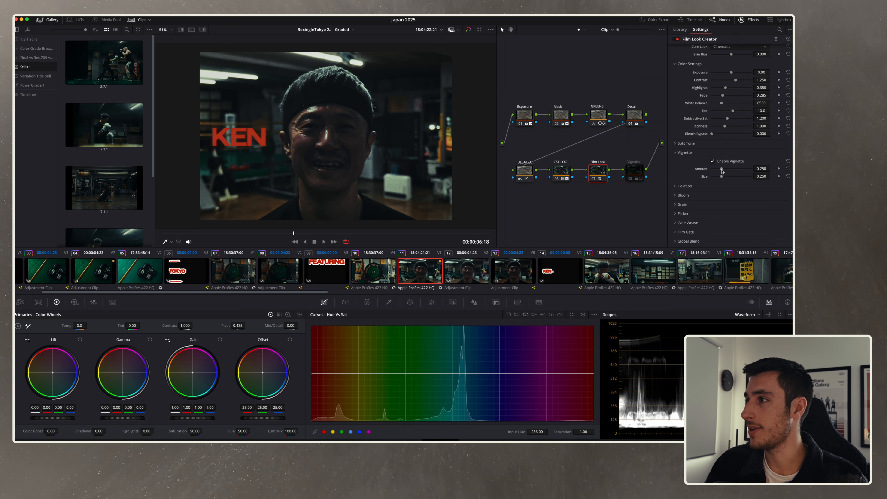
{"action": "left_click", "coordinate": [685, 186]}
{"action": "scroll", "coordinate": [750, 187], "scroll_direction": "down", "scroll_amount": 4}
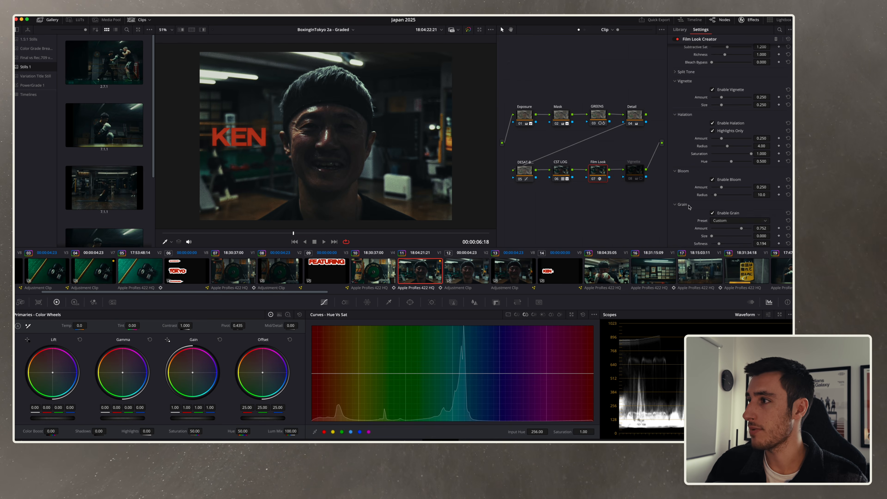
{"action": "scroll", "coordinate": [689, 207], "scroll_direction": "down", "scroll_amount": 3}
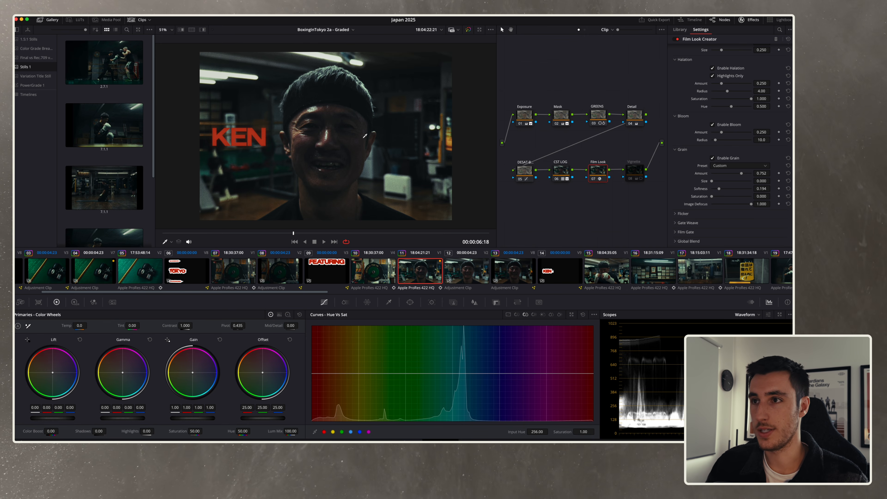
Step: Review the remaining Film Look Creator sections below Grain, expanding Flicker, Gate Weave and Film Gate
{"action": "scroll", "coordinate": [349, 122], "scroll_direction": "up", "scroll_amount": 1}
{"action": "scroll", "coordinate": [686, 220], "scroll_direction": "down", "scroll_amount": 3}
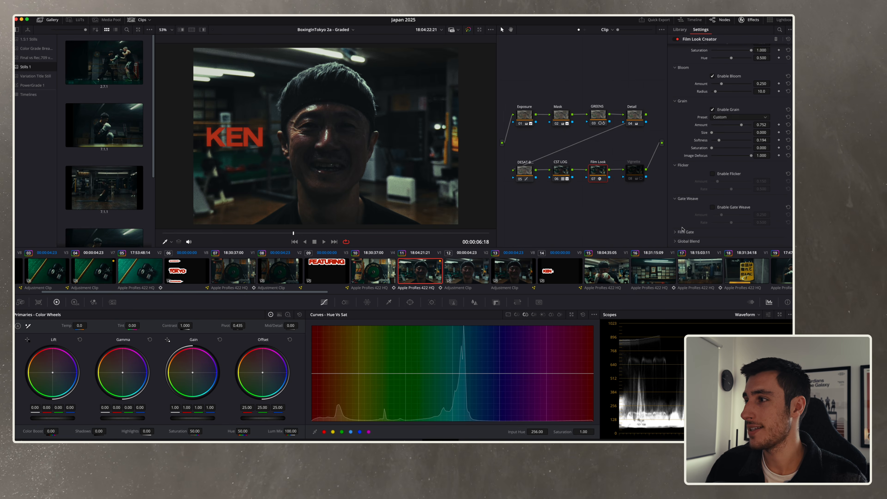
{"action": "scroll", "coordinate": [682, 223], "scroll_direction": "down", "scroll_amount": 2}
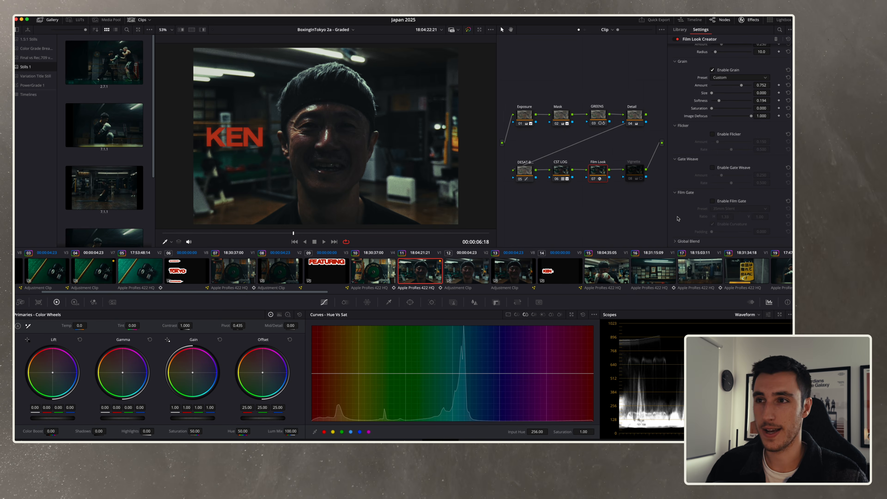
Step: Enable the Vignette node, toggling it off and on to compare its effect on the picture
{"action": "left_click", "coordinate": [635, 170]}
{"action": "scroll", "coordinate": [368, 115], "scroll_direction": "down", "scroll_amount": 1}
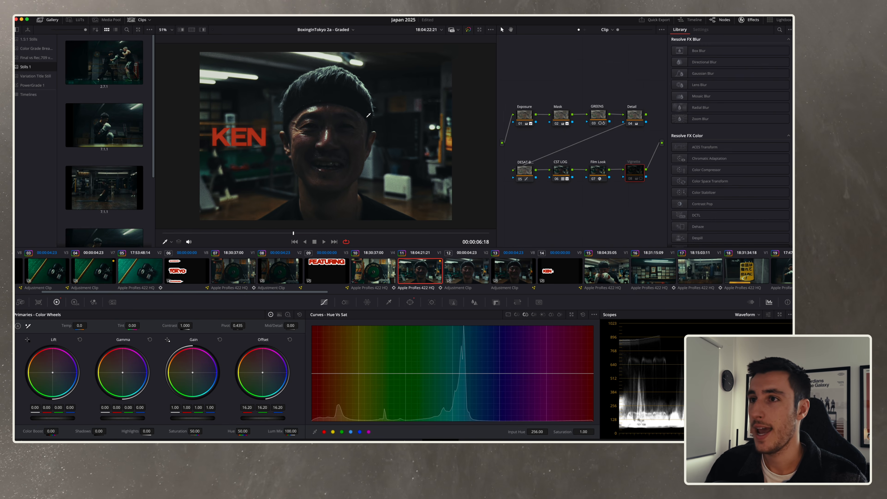
{"action": "scroll", "coordinate": [368, 115], "scroll_direction": "down", "scroll_amount": 1}
{"action": "scroll", "coordinate": [369, 115], "scroll_direction": "up", "scroll_amount": 1}
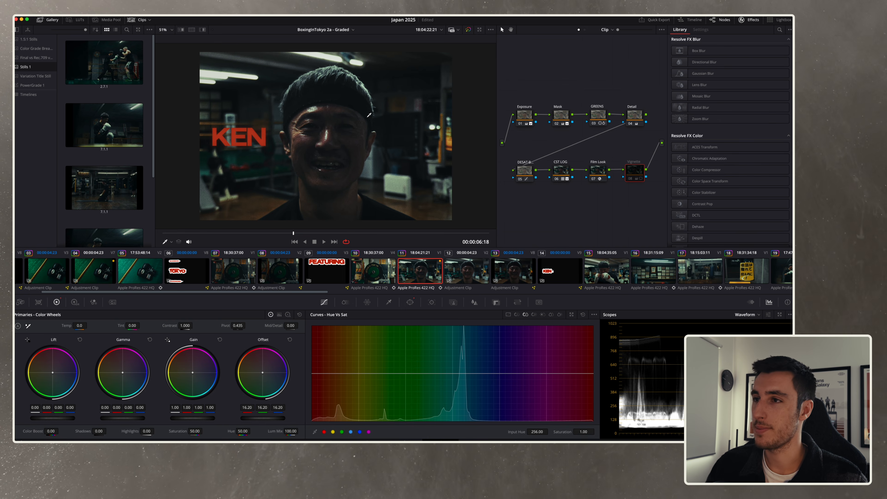
{"action": "key", "text": "ctrl+d"}
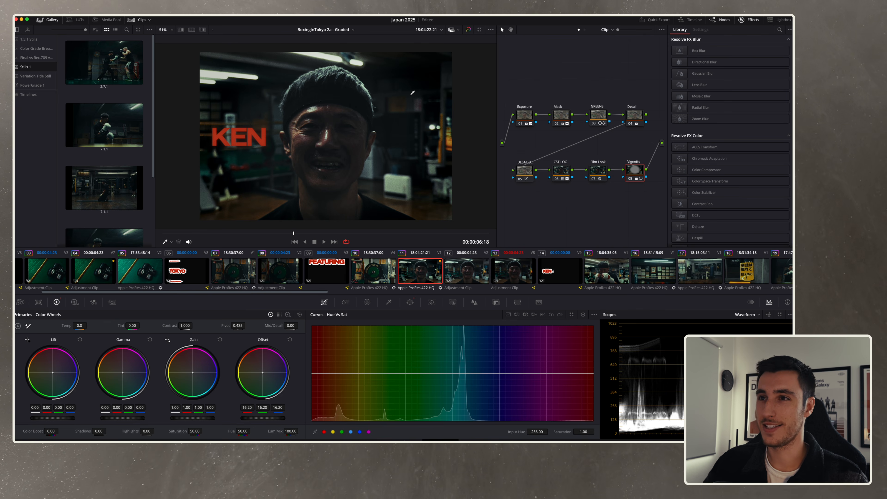
{"action": "key", "text": "ctrl+d"}
{"action": "key", "text": "ctrl+d"}
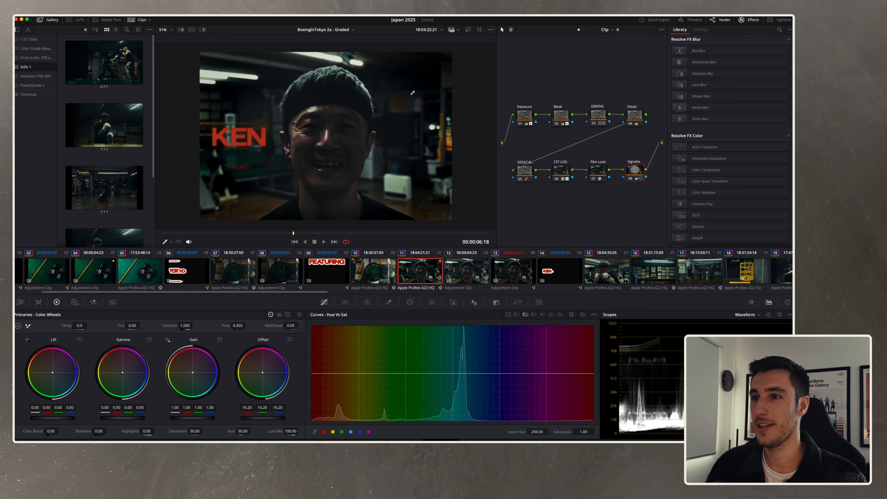
{"action": "key", "text": "super+f"}
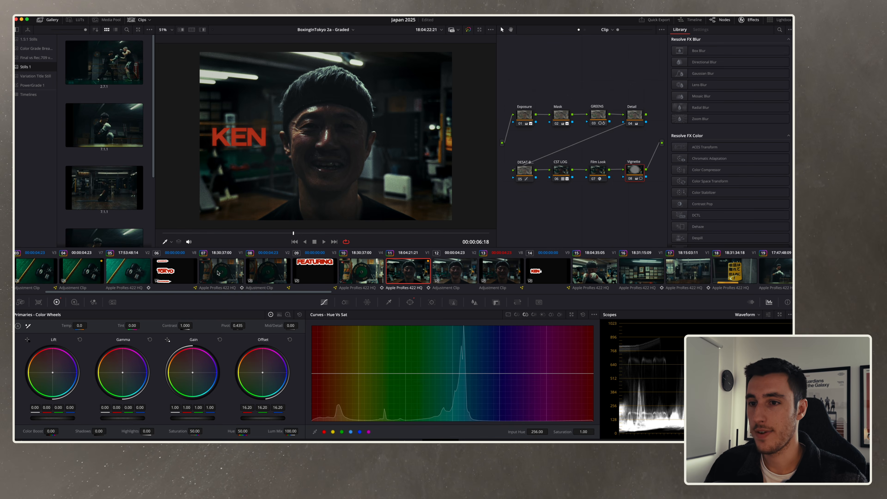
Step: Open clip 07 with the green weight plate and move nodes 01 to 05 higher in its node graph
{"action": "left_click", "coordinate": [222, 273]}
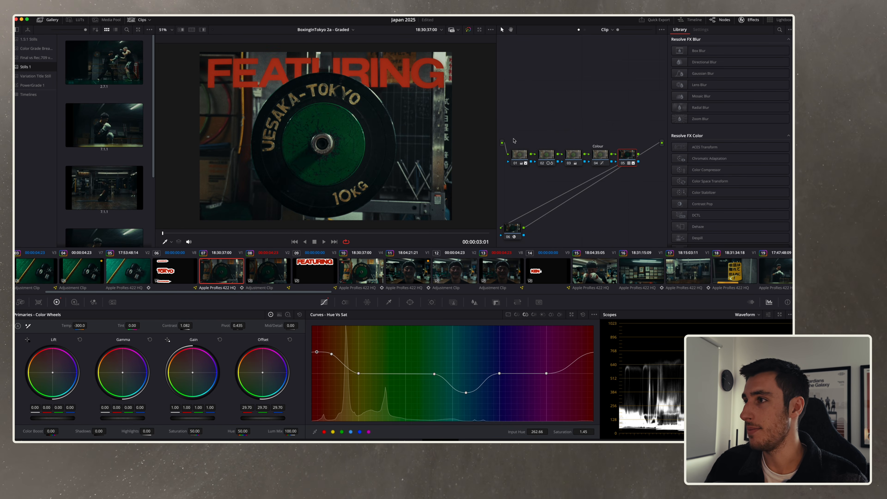
{"action": "left_click_drag", "start_coordinate": [512, 137], "coordinate": [598, 105]}
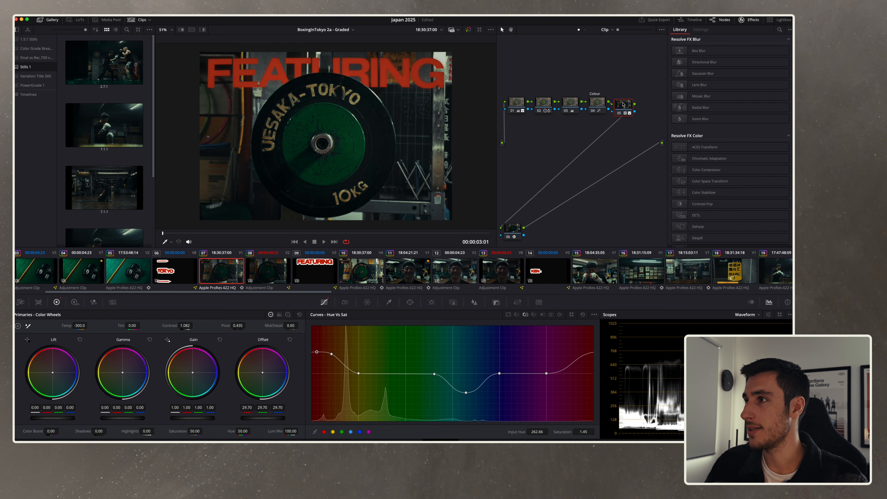
{"action": "left_click_drag", "start_coordinate": [630, 157], "coordinate": [632, 95]}
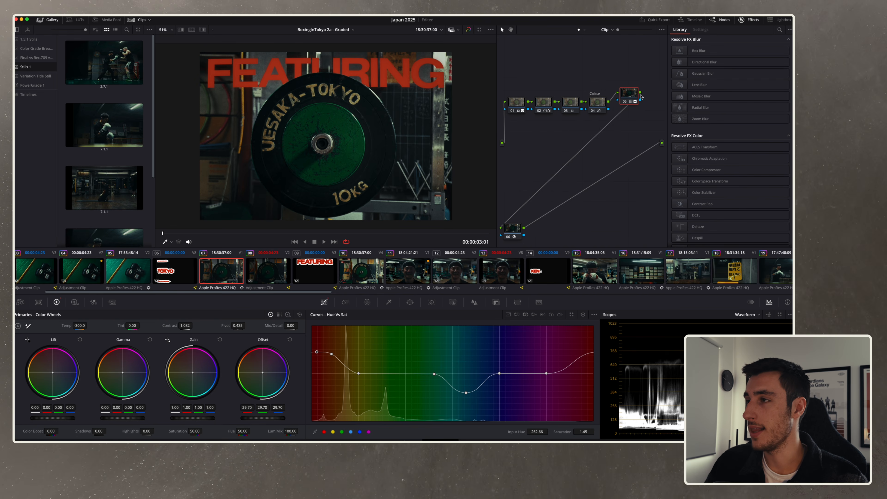
Step: Inspect the weight plate clip's Film Look Creator node 06, the Colour node and nodes 03, 02 and 01
{"action": "left_click", "coordinate": [521, 227]}
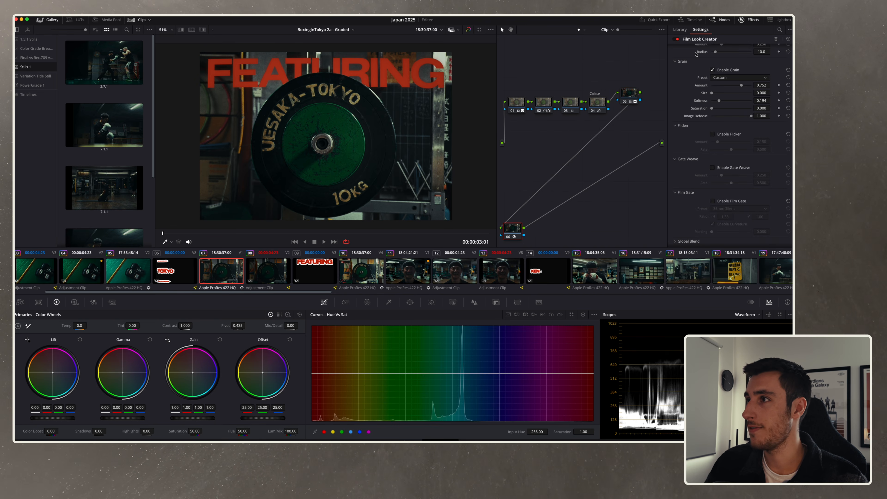
{"action": "left_click", "coordinate": [600, 106]}
{"action": "left_click", "coordinate": [573, 107]}
{"action": "left_click", "coordinate": [547, 106]}
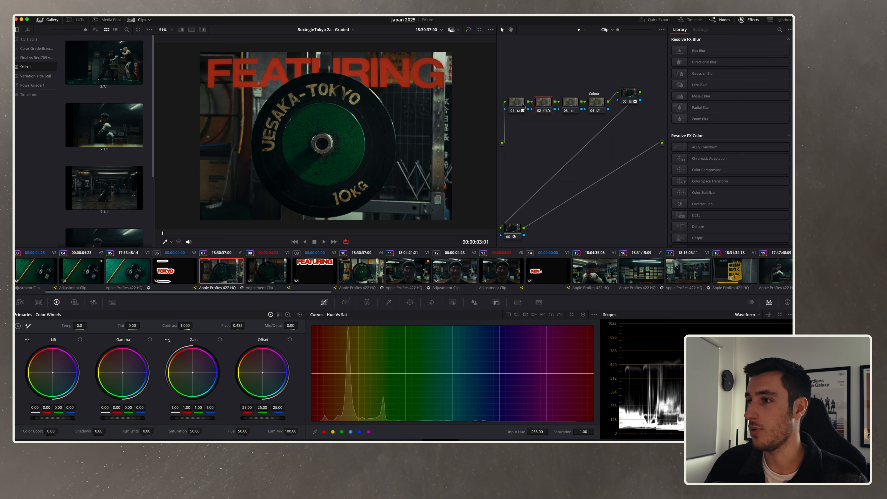
{"action": "left_click", "coordinate": [522, 107]}
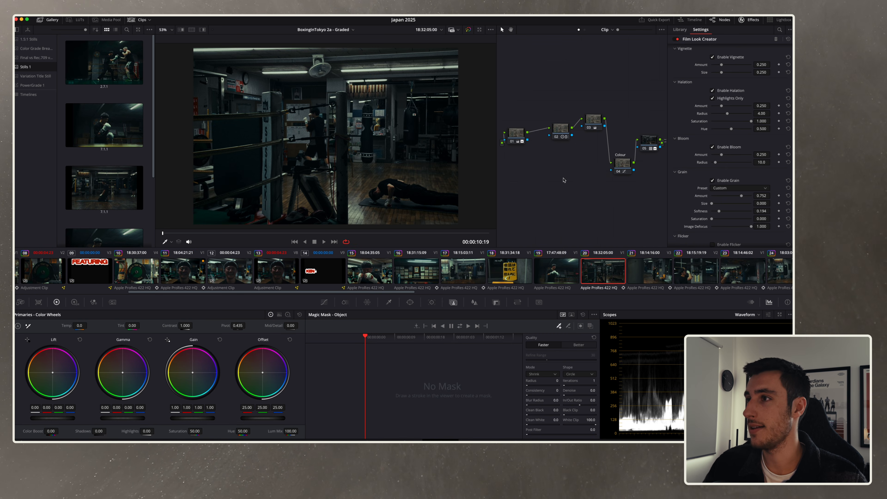
Step: Clean up the node graph of clip 20, the wide gym shot, and place node 06 just below node 05
{"action": "right_click", "coordinate": [566, 180]}
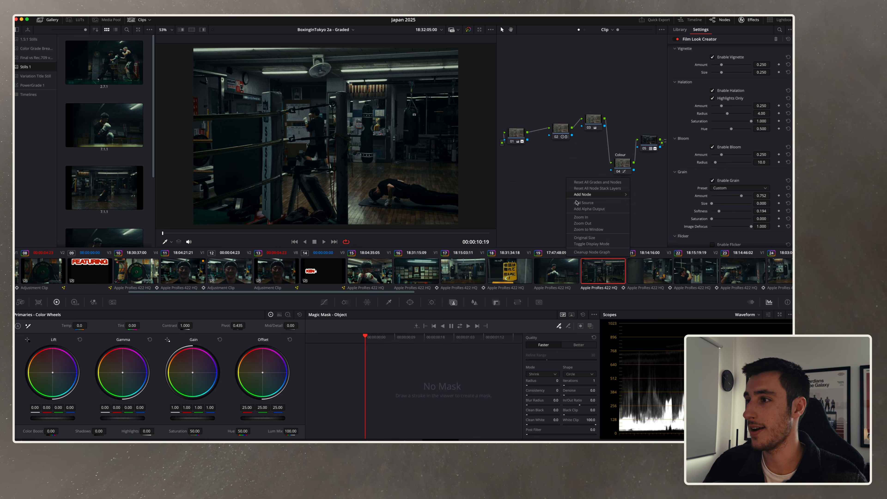
{"action": "left_click", "coordinate": [590, 253]}
{"action": "left_click_drag", "start_coordinate": [520, 233], "coordinate": [651, 189]}
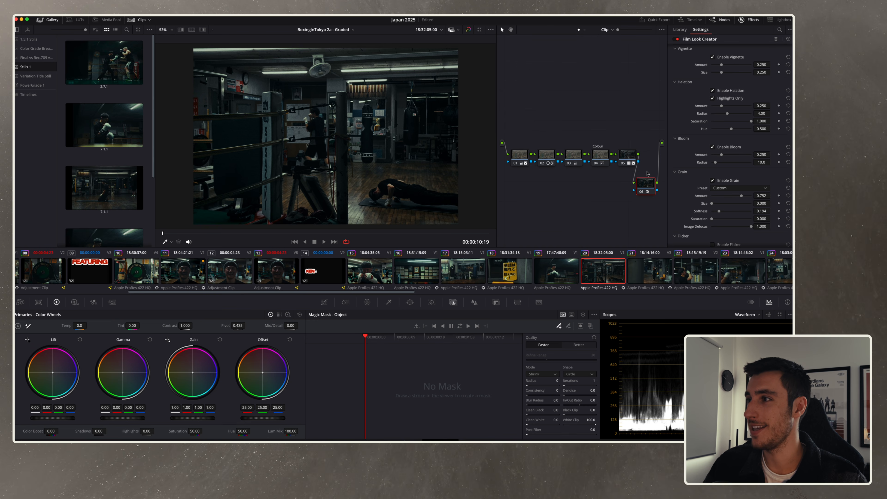
Step: Select the wide gym shot's Colour node and browse the thumbnail timeline towards clip 30
{"action": "left_click", "coordinate": [631, 156]}
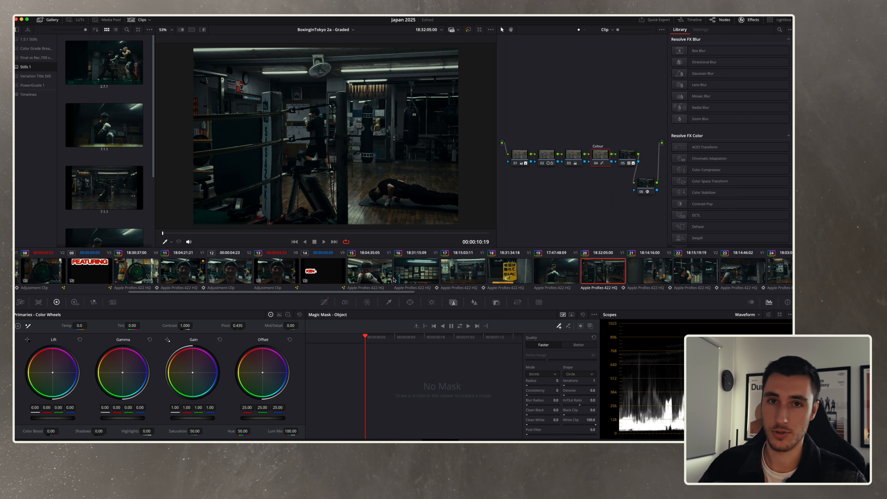
{"action": "scroll", "coordinate": [417, 272], "scroll_direction": "right", "scroll_amount": 2}
{"action": "scroll", "coordinate": [417, 272], "scroll_direction": "right", "scroll_amount": 10}
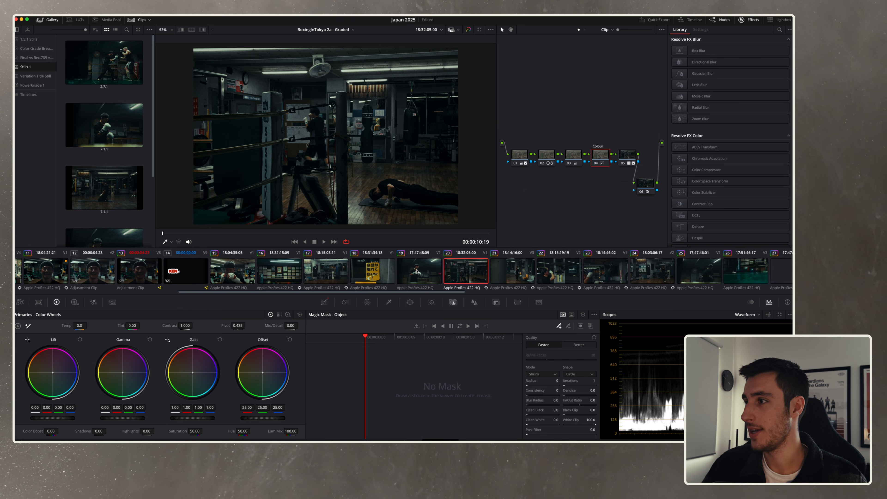
{"action": "scroll", "coordinate": [417, 272], "scroll_direction": "right", "scroll_amount": 12}
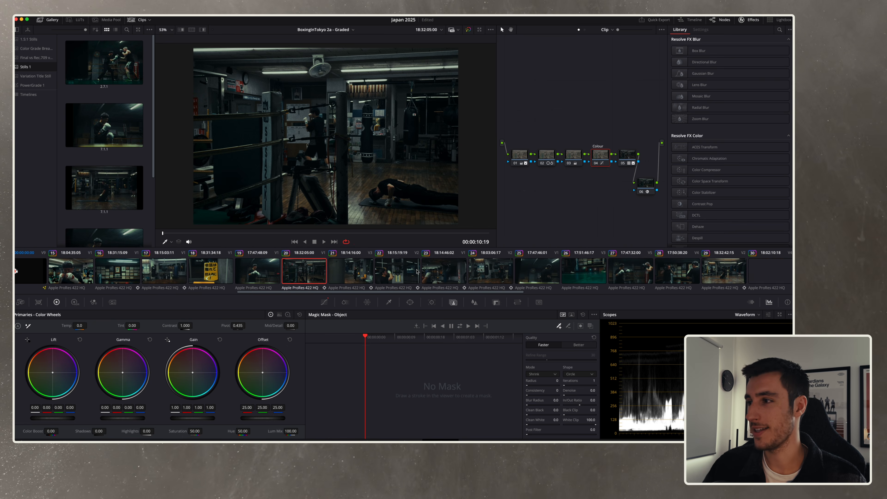